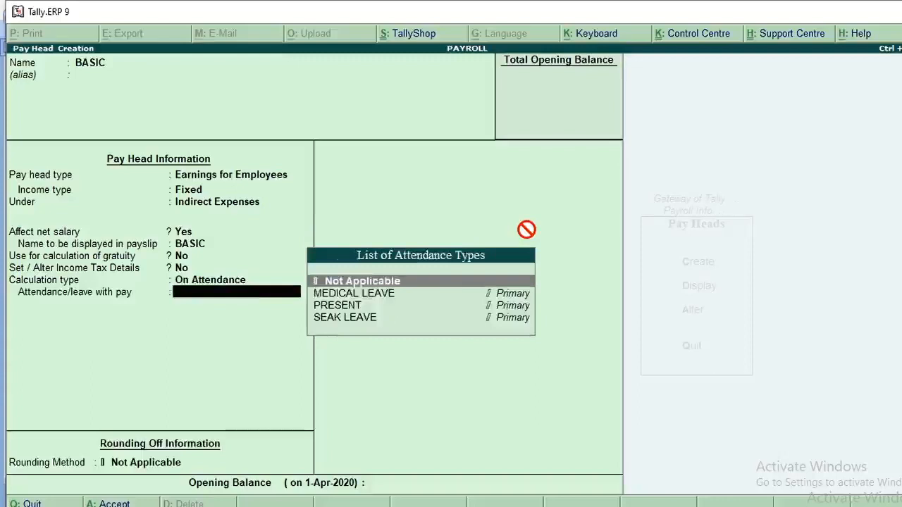
Set BASIC's attendance/leave with pay to PRESENT and calculation period to Days, leave rounding Not Applicable, and save the pay head
key("Down")
key("Down")
key("Return")
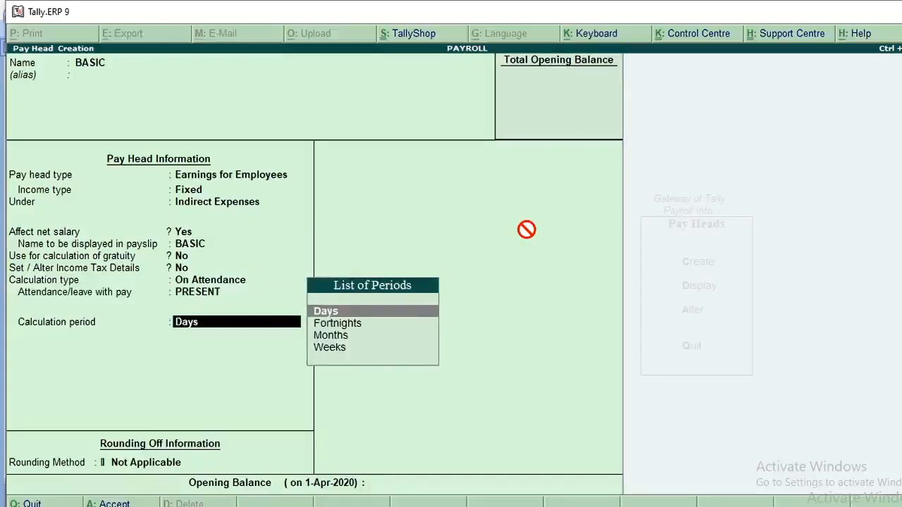
key("Return")
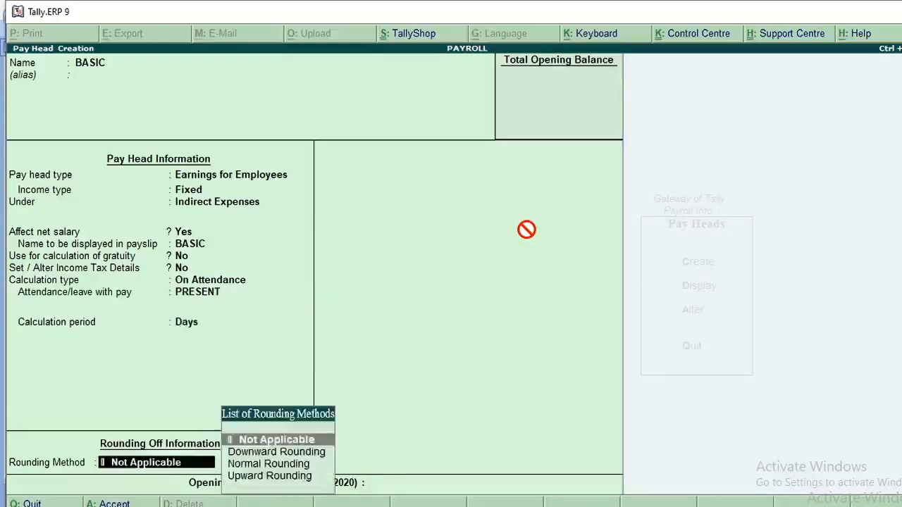
key("Return")
key("Return")
type("y")
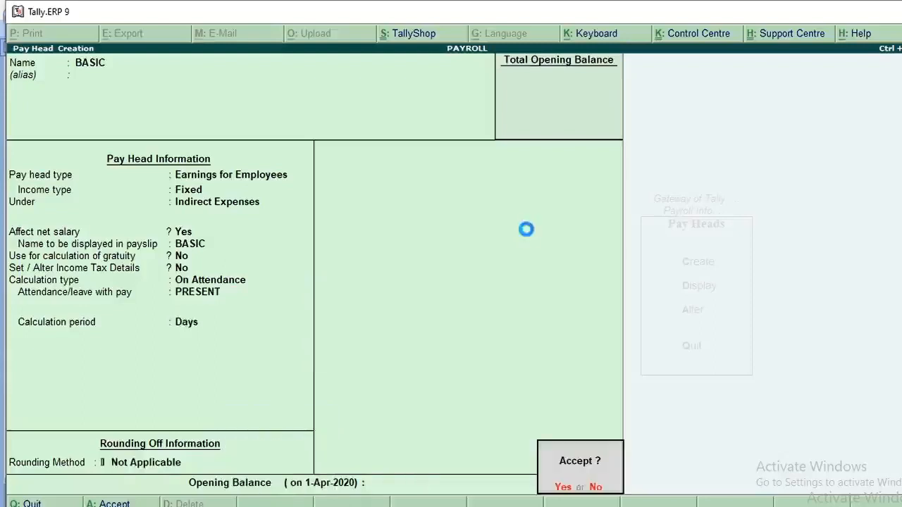
type("DA")
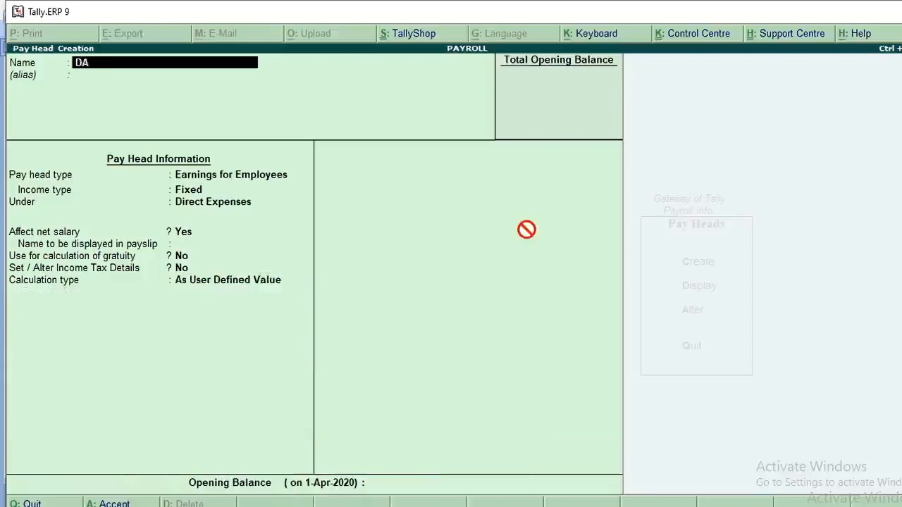
Start a new pay head named DA as Earnings for Employees with Fixed income type under Indirect Expenses
key("Return")
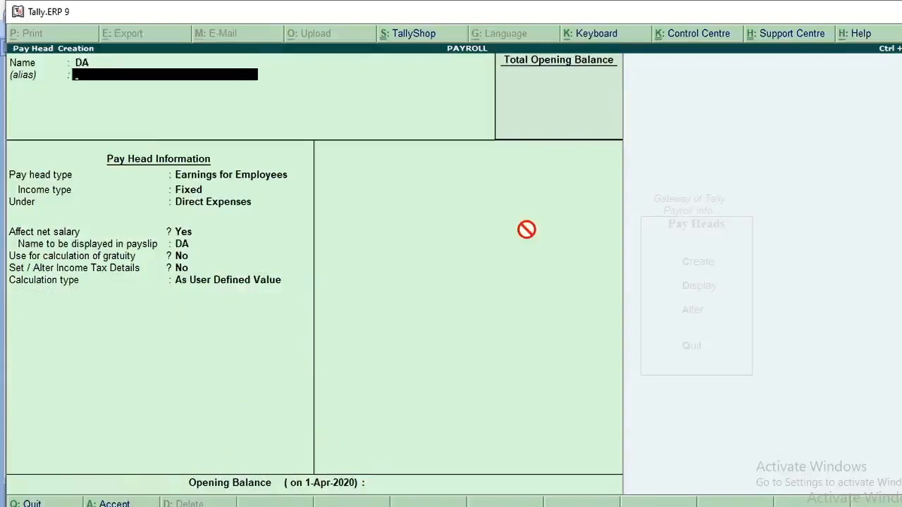
key("Return")
key("Return")
key("Return")
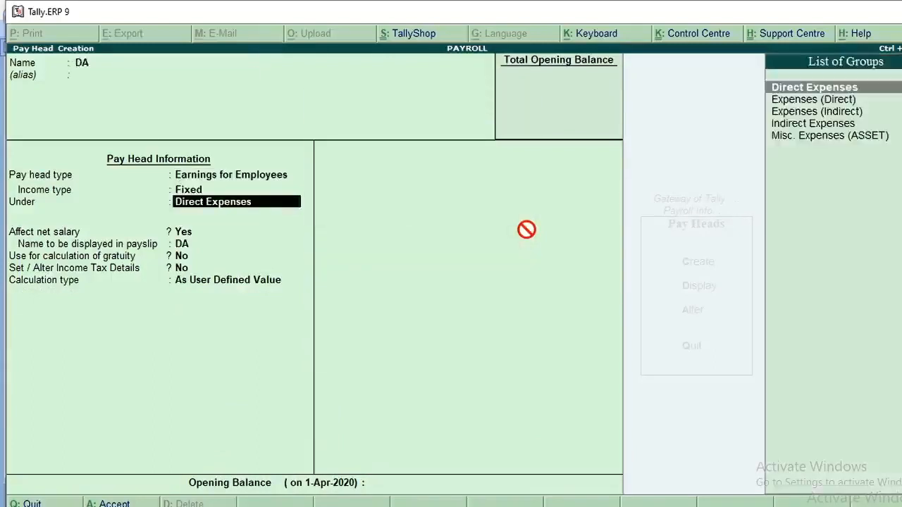
key("Down")
key("Down")
key("Down")
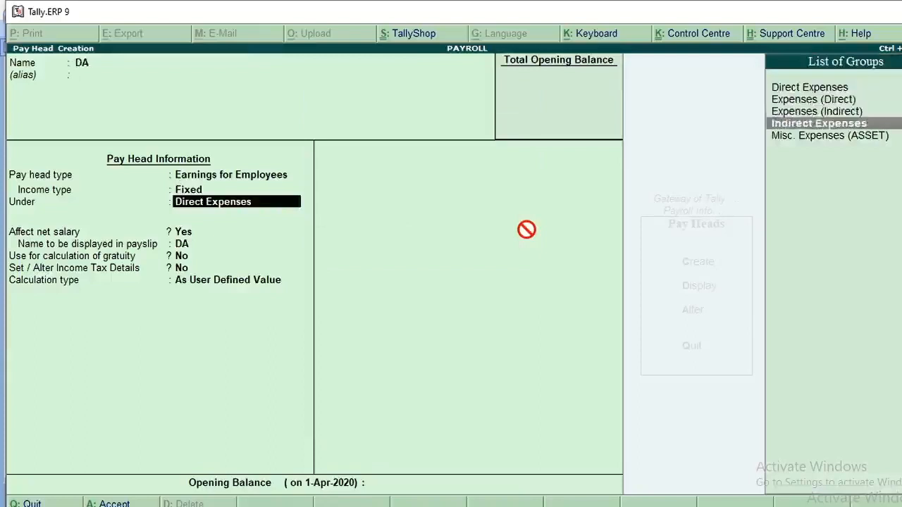
key("Return")
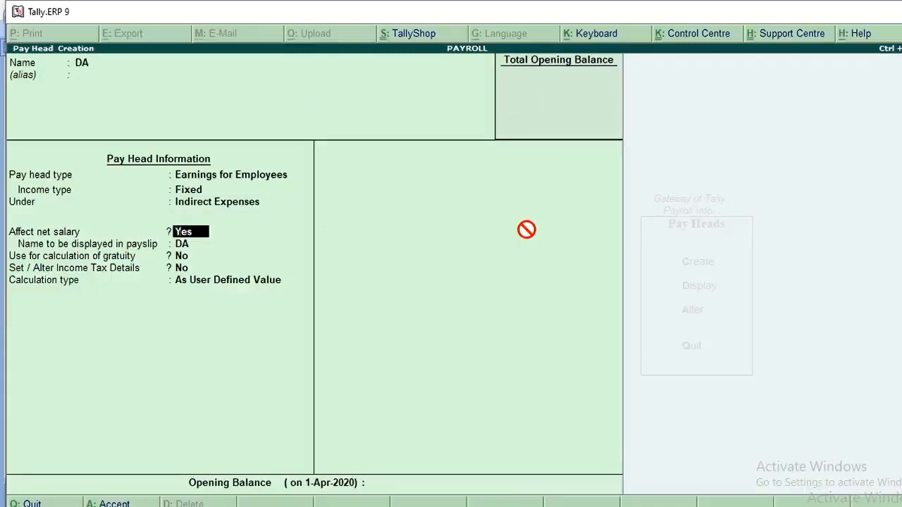
Consult the pay head table in the Word document, and set DA's calculation type to As Computed Value in Tally.ERP 9
key("alt+Tab")
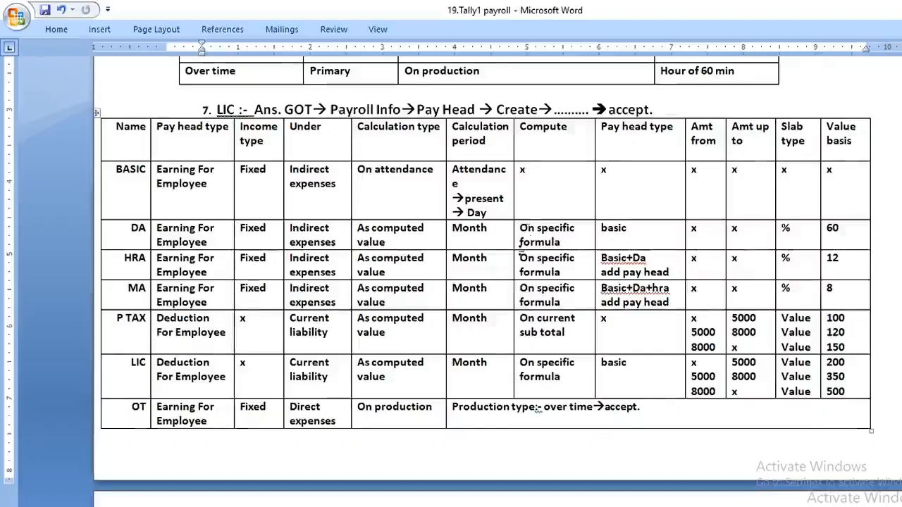
scroll(186, 310, "down", 1)
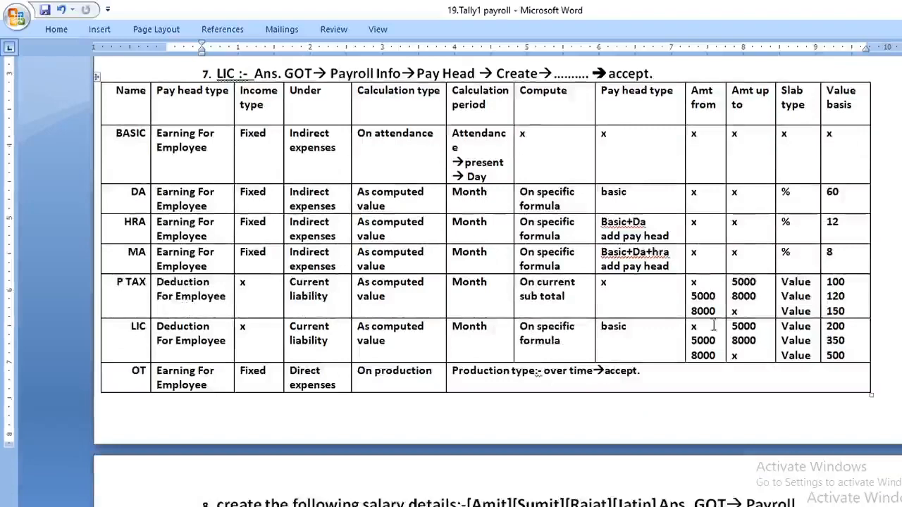
left_click_drag(192, 300, 198, 331)
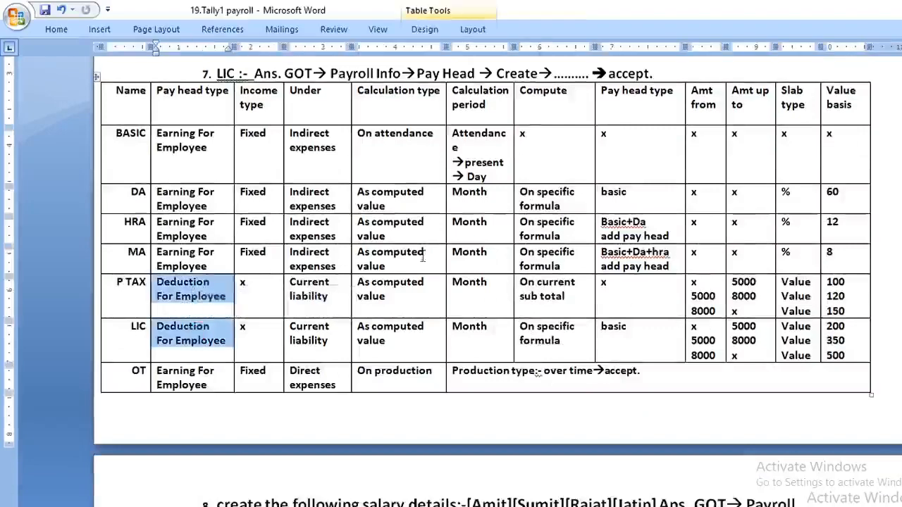
key("alt+Tab")
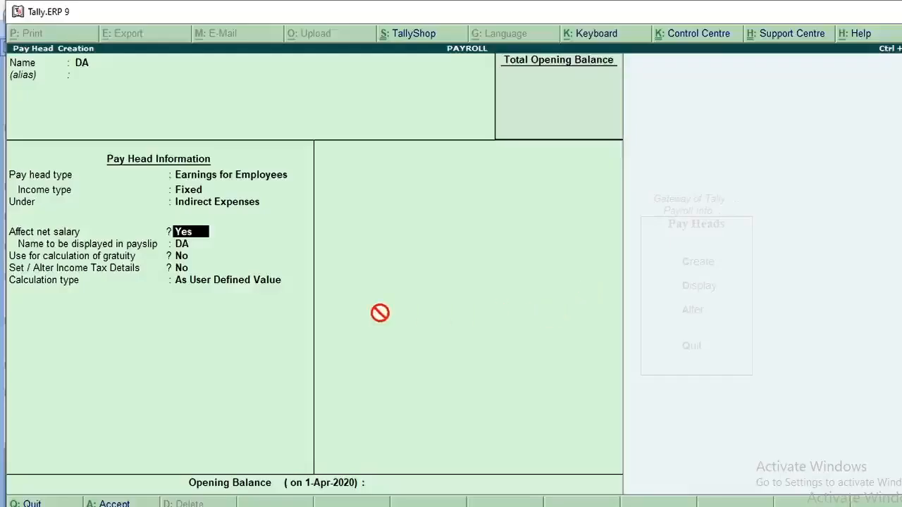
key("Return")
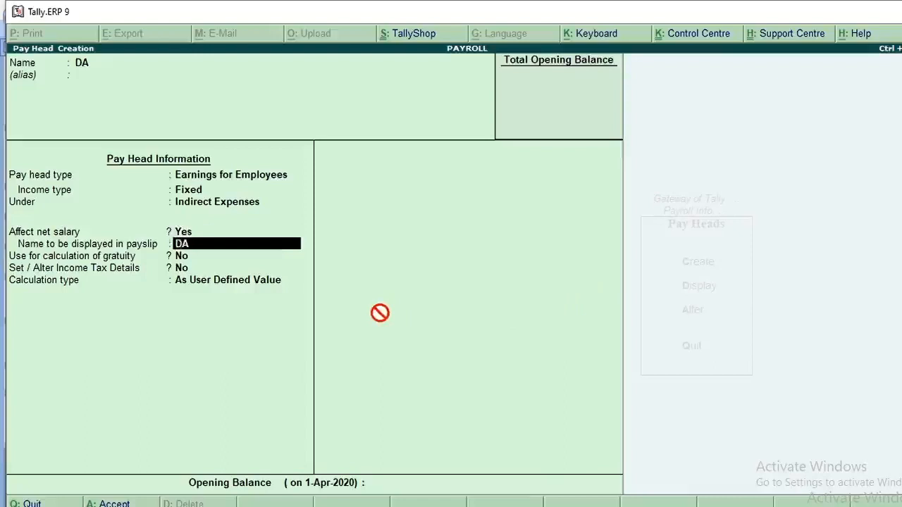
key("Return")
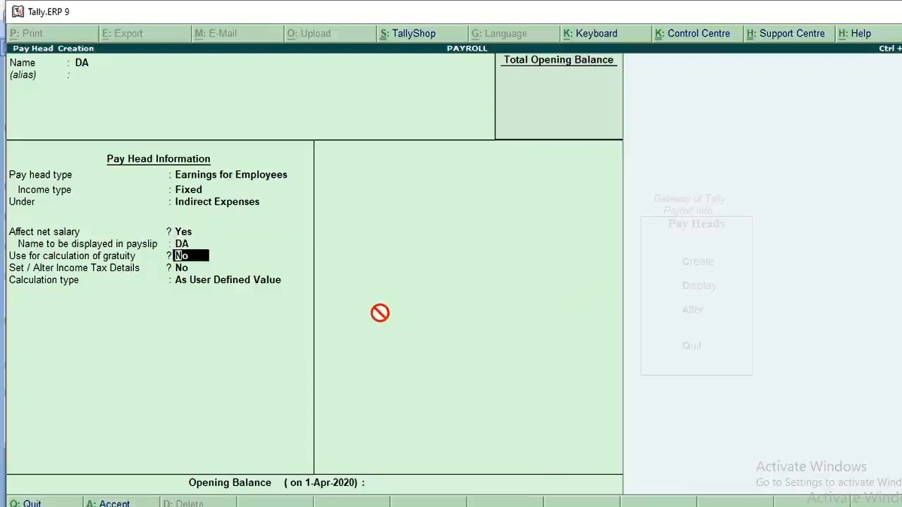
key("Return")
key("Return")
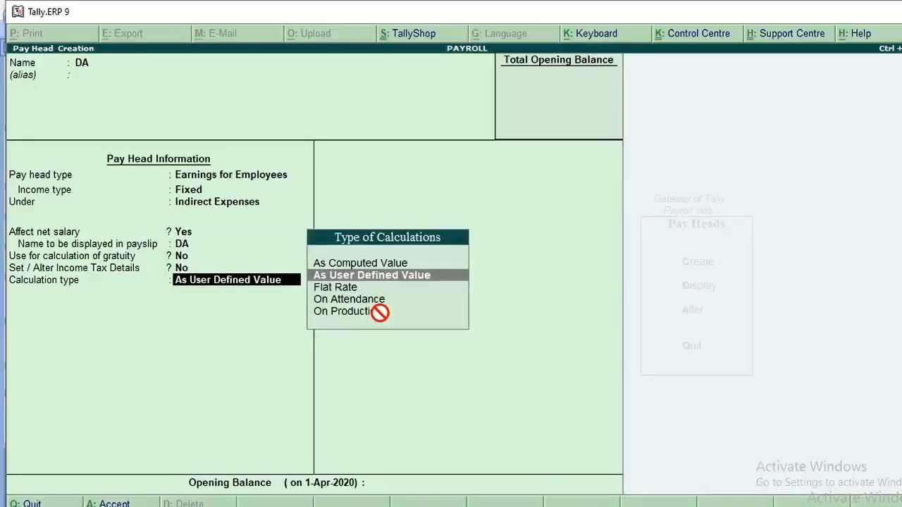
key("Up")
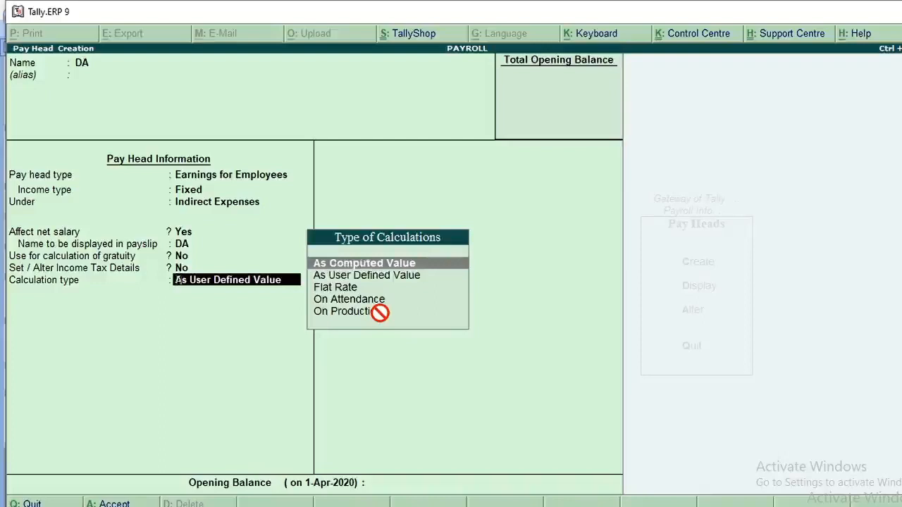
key("Return")
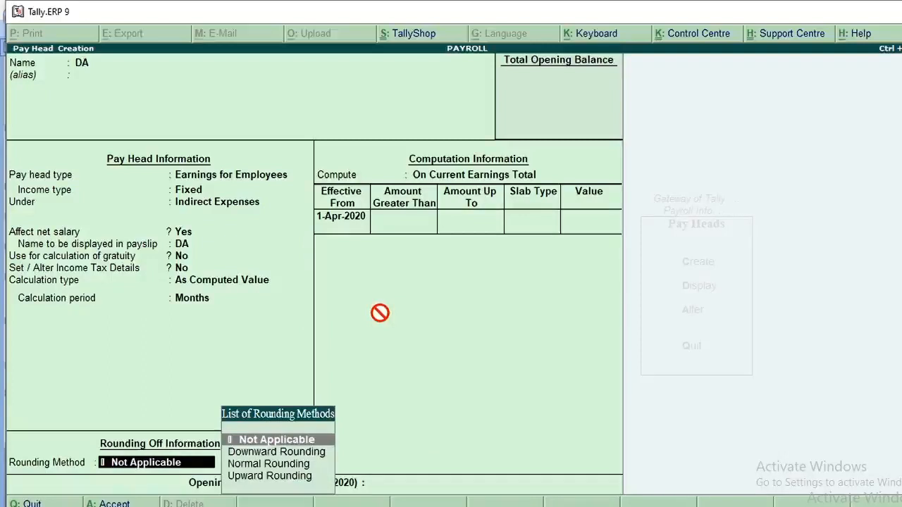
Recheck the Word table and set DA's computation to On Specified Formula in Tally.ERP 9, adding BASIC as the only pay head
key("alt+Tab")
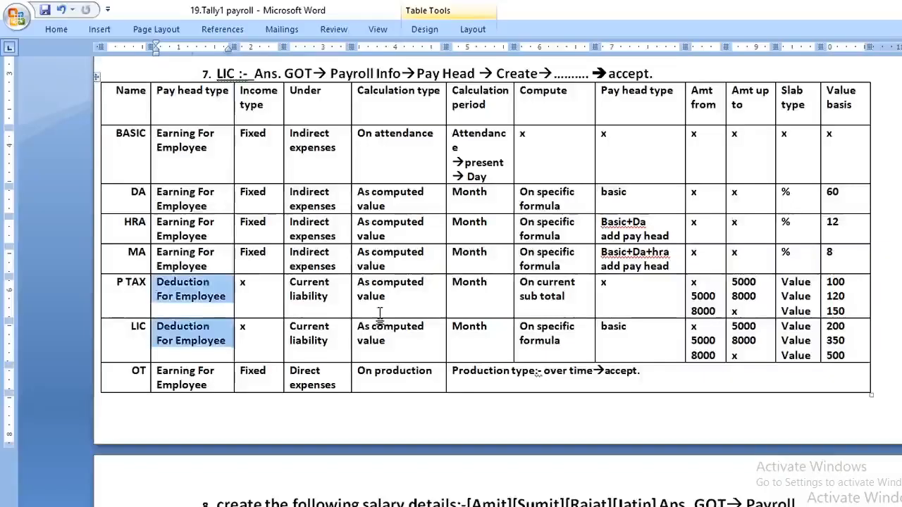
left_click(366, 225)
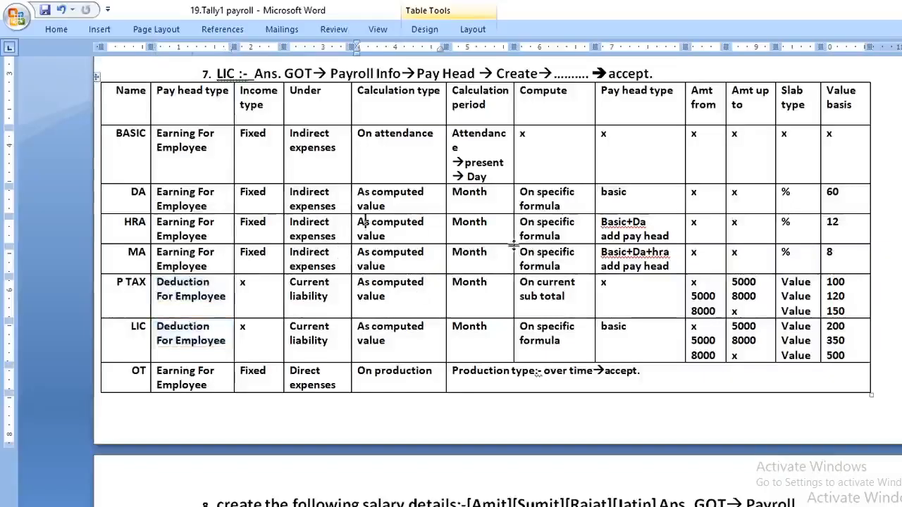
key("alt+Tab")
key("Return")
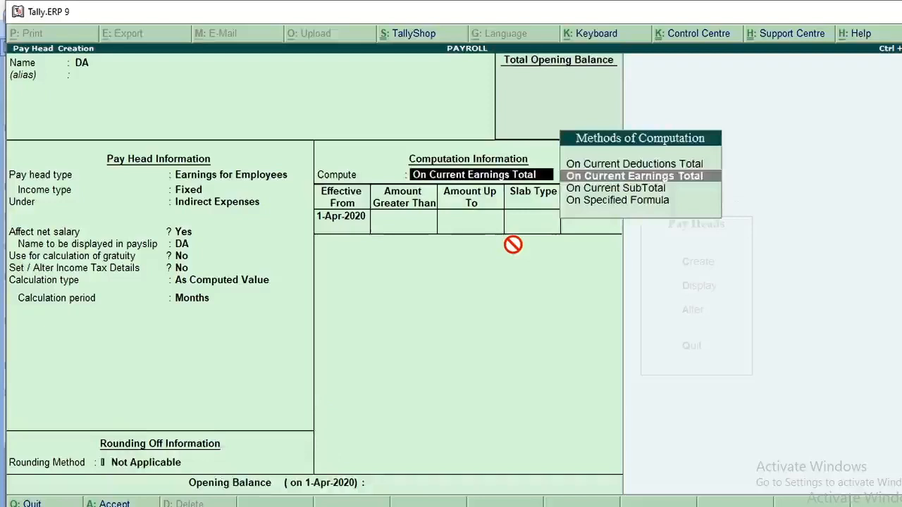
key("Down")
key("Down")
key("Return")
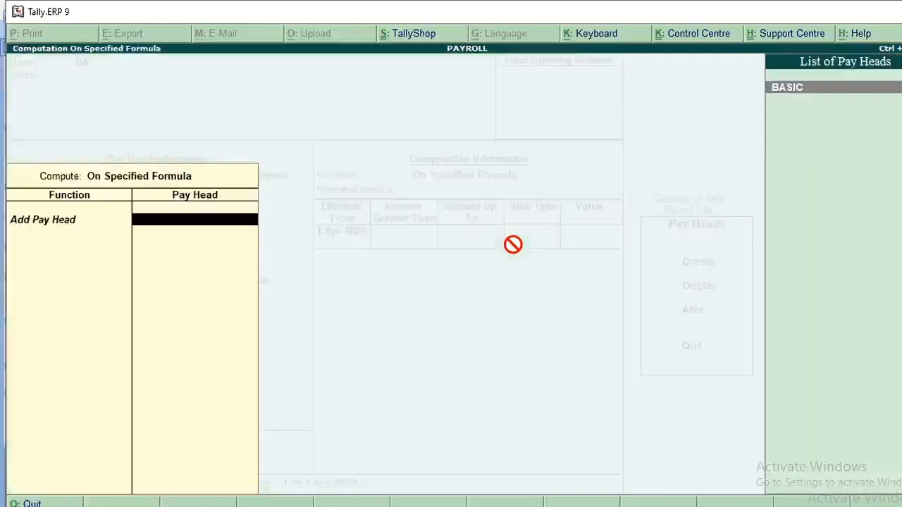
key("Return")
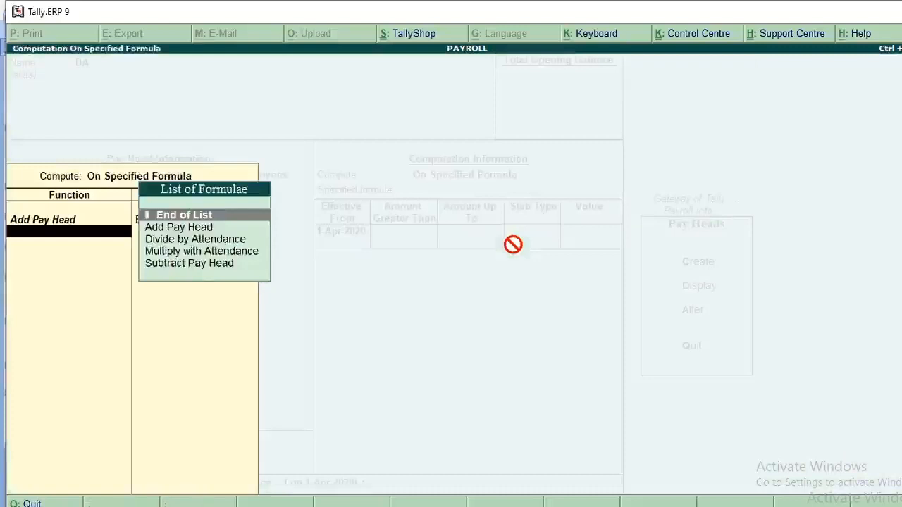
key("Return")
key("Return")
key("Return")
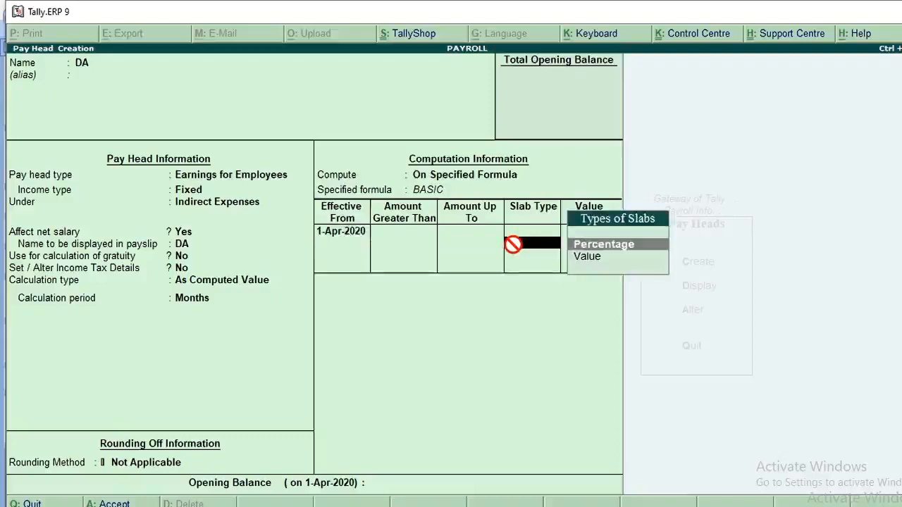
Return to DA's computation method and go through its On Specified Formula entry with BASIC again
key("BackSpace")
key("BackSpace")
key("BackSpace")
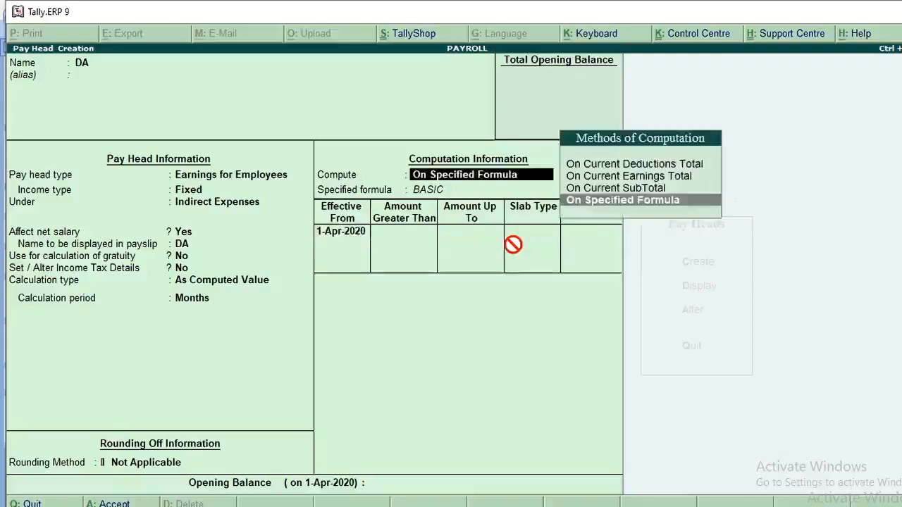
key("Return")
Give DA a Percentage slab of 60 % effective from 1-Apr-2020 and save the pay head
key("Return")
key("Return")
key("Return")
key("Return")
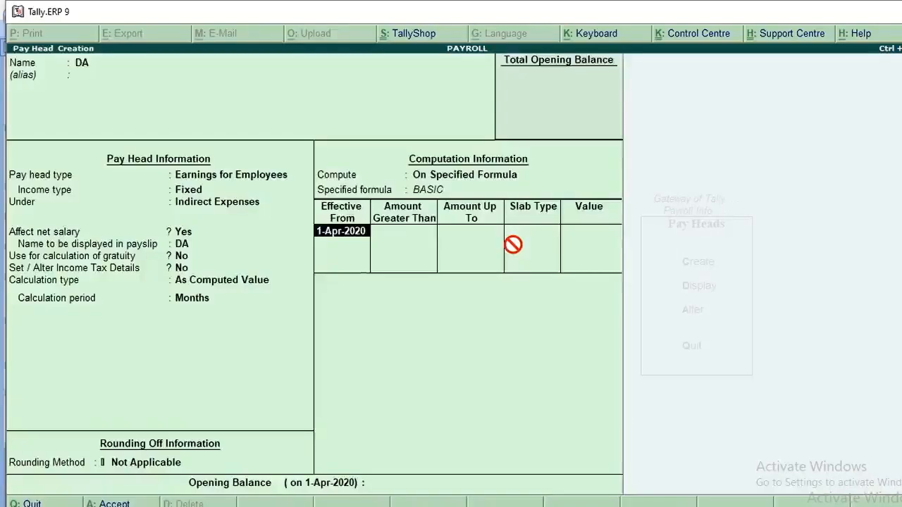
key("Return")
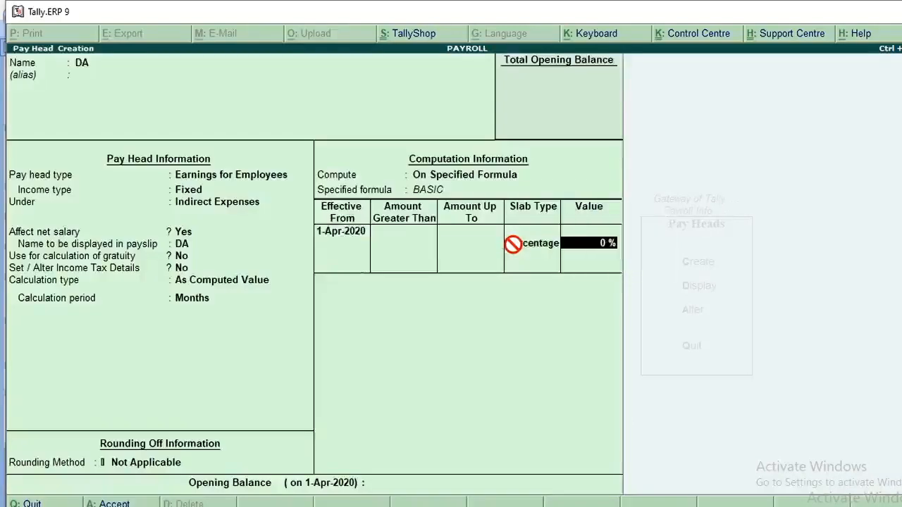
type("60")
key("Return")
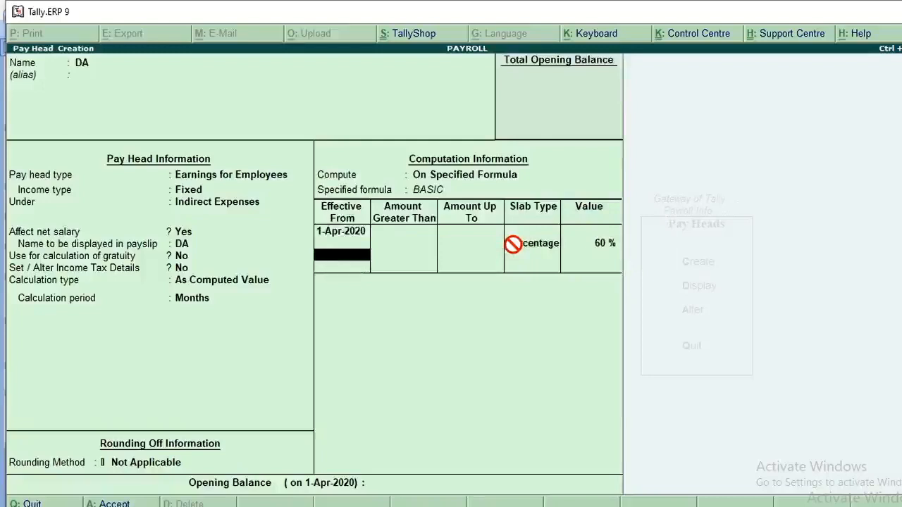
key("Return")
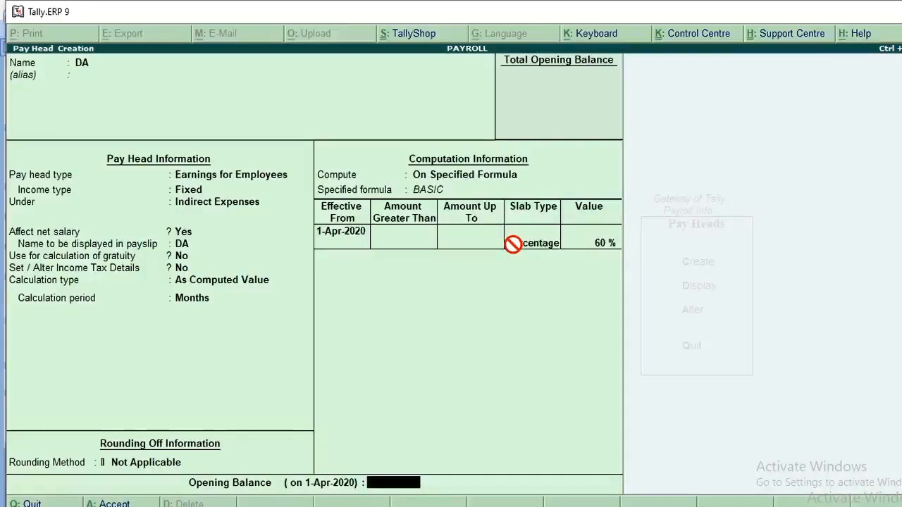
key("ctrl+a")
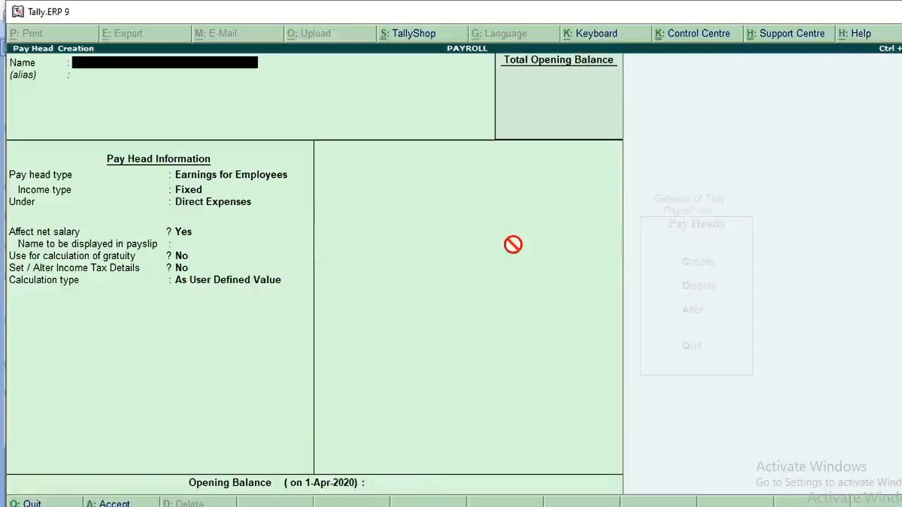
Start a new pay head named HRA as Earnings for Employees with Fixed income type under Indirect Expenses
type("HRA")
key("Return")
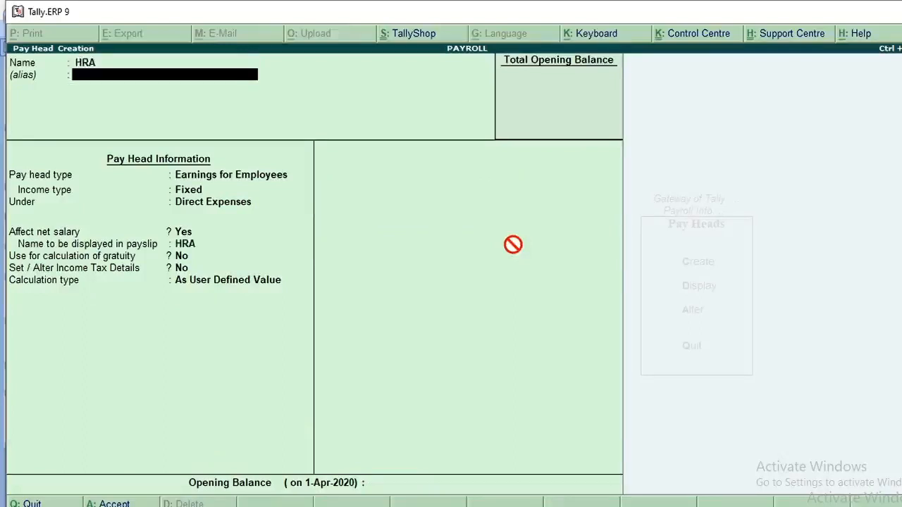
key("Return")
key("Return")
key("Return")
type("In")
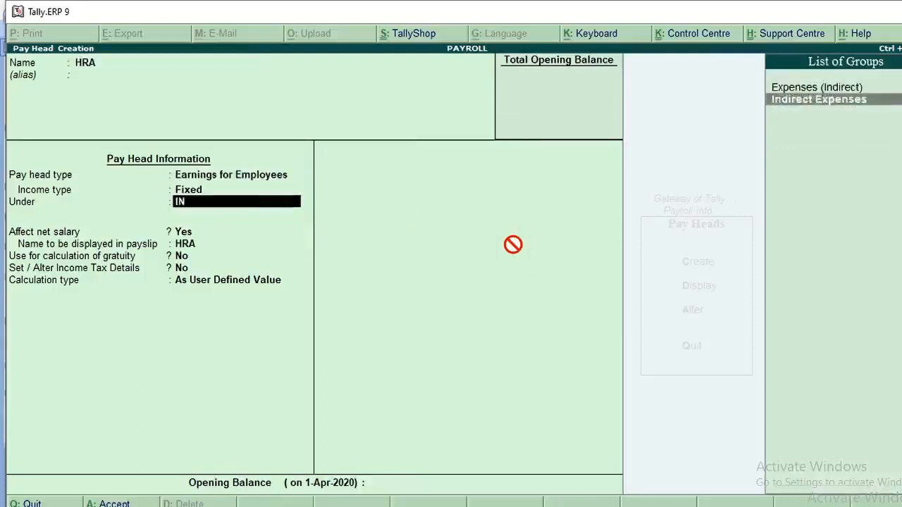
key("Return")
key("Return")
Keep HRA's net salary, payslip, gratuity and tax defaults, and set its calculation type to As Computed Value with a Months period
key("Return")
key("Return")
key("Return")
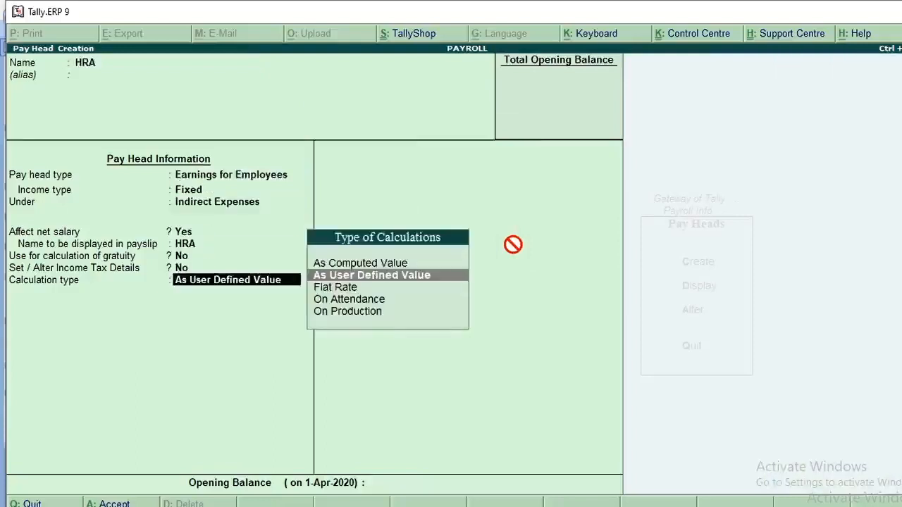
key("Up")
Compute HRA on a specified formula that adds the BASIC and DA pay heads
key("Return")
key("Return")
key("Return")
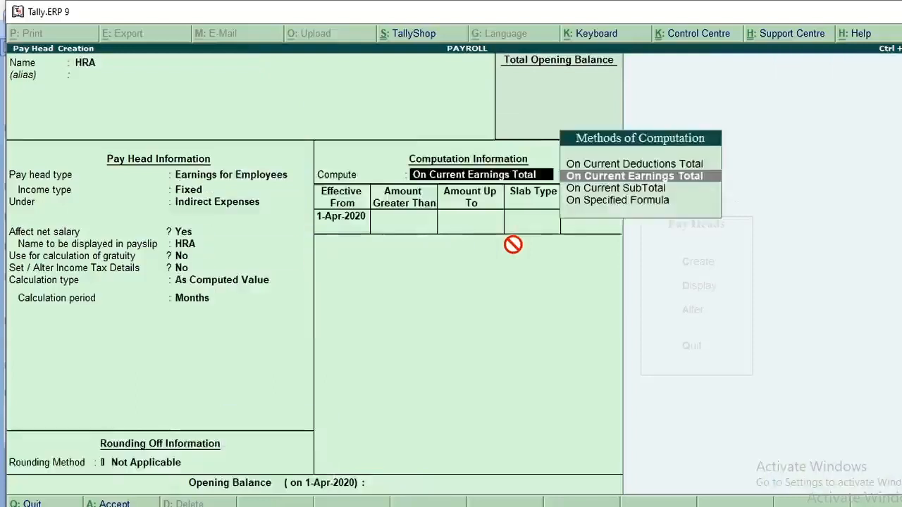
key("Down")
key("Down")
key("Return")
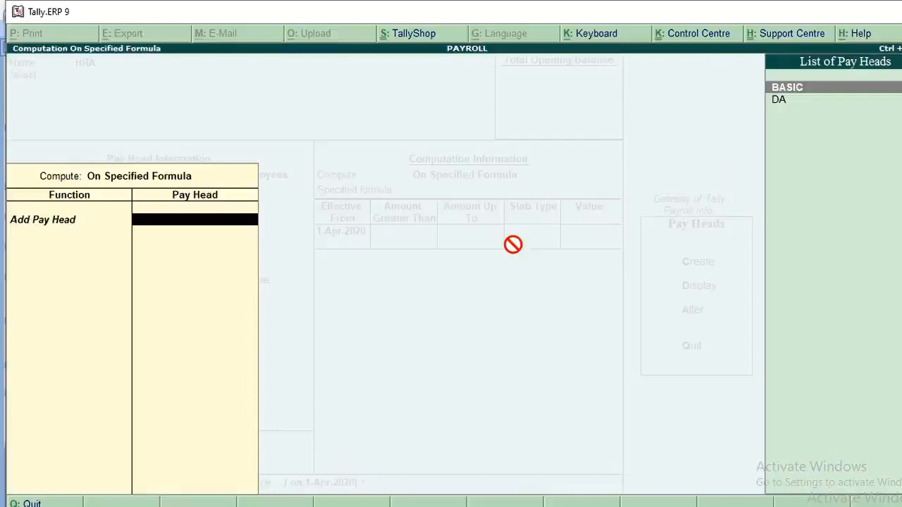
key("Return")
key("Down")
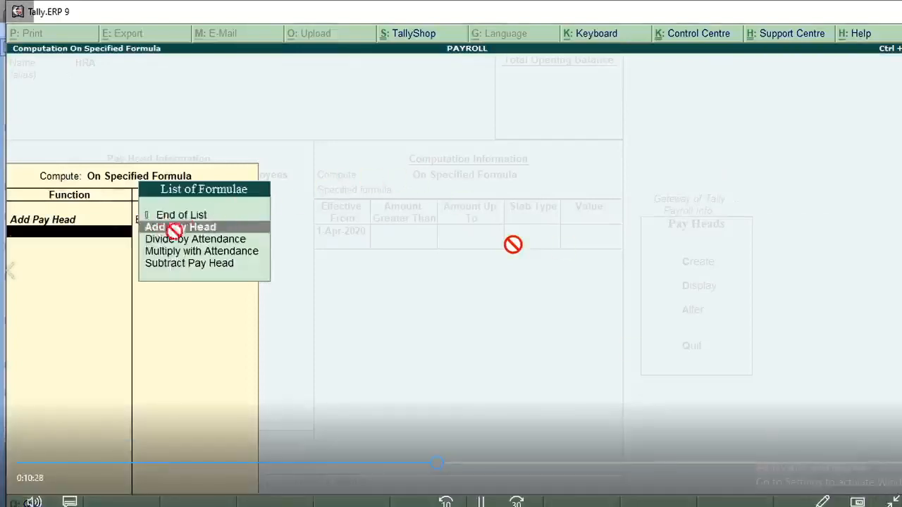
key("Return")
key("Down")
key("Return")
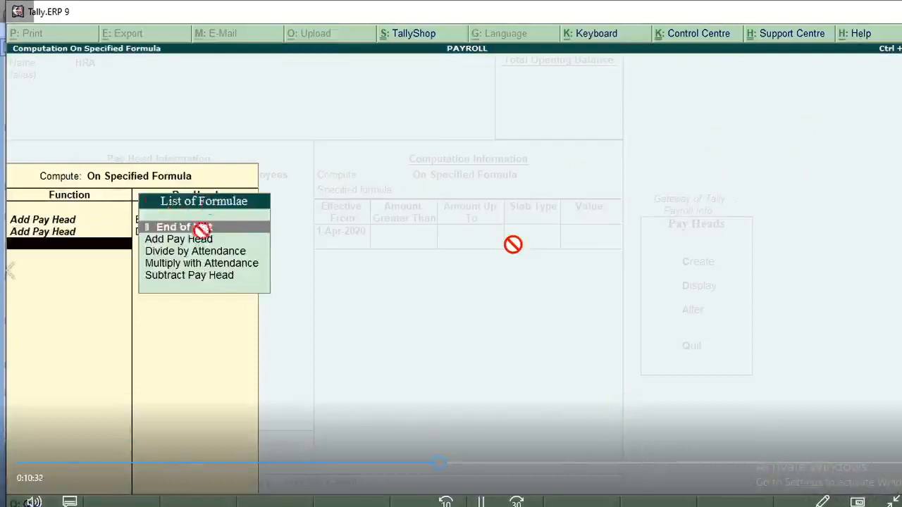
key("Return")
key("Return")
key("Return")
key("Return")
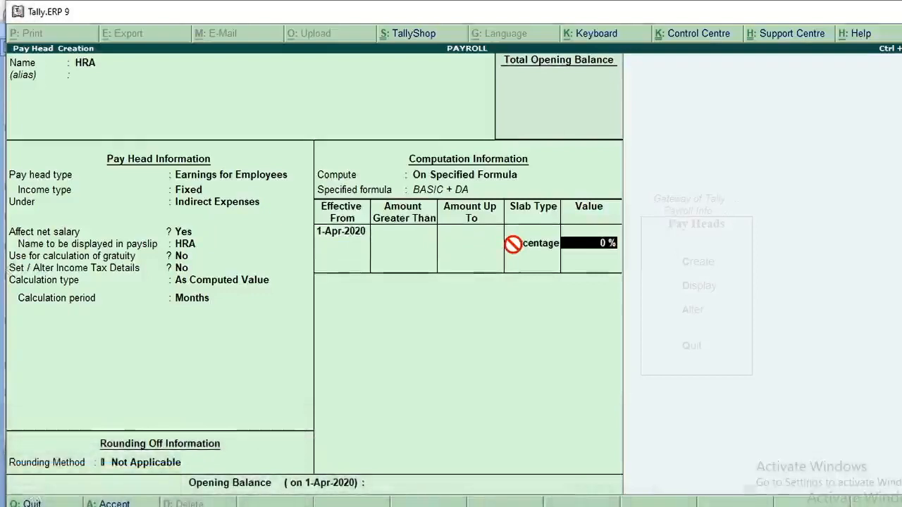
Give HRA a Percentage slab of 12 % effective from 1-Apr-2020 and save the pay head
type("12")
key("Return")
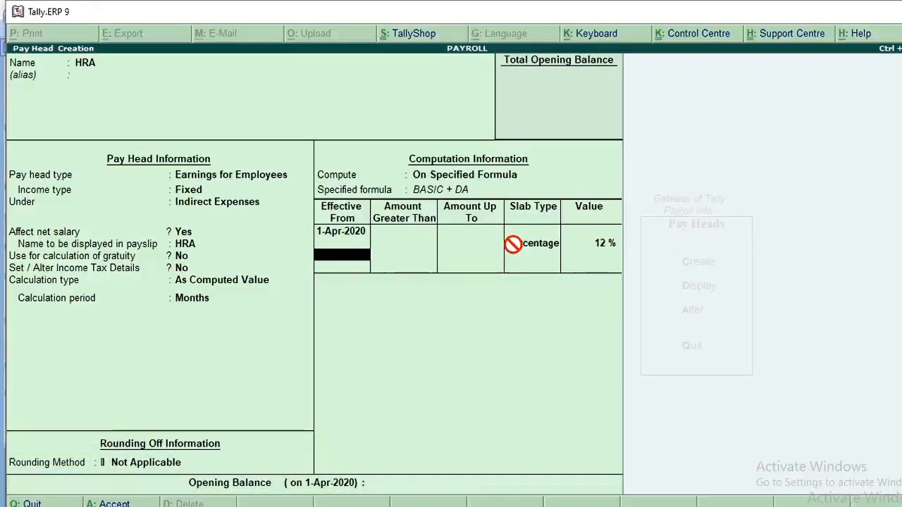
key("Return")
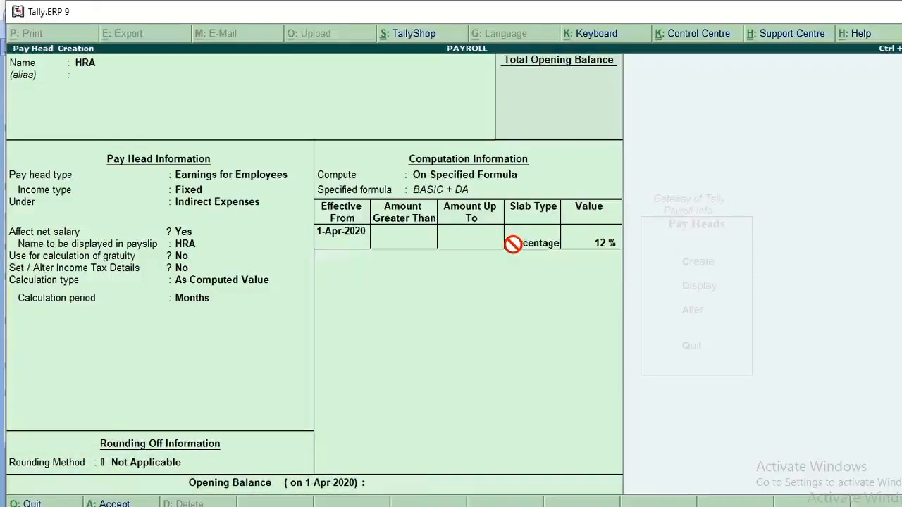
key("Return")
key("Return")
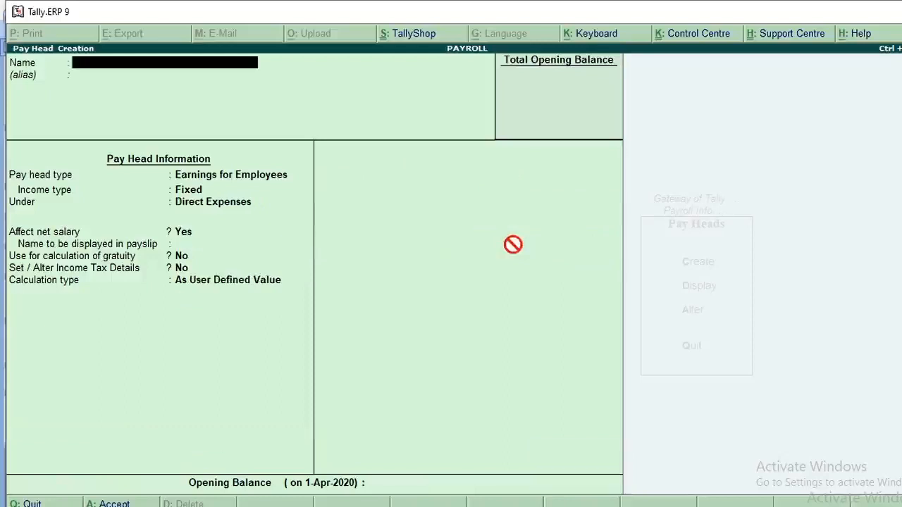
Start a new pay head named MA as Earnings for Employees with Fixed income type under Indirect Expenses
type("MA")
key("Return")
key("Return")
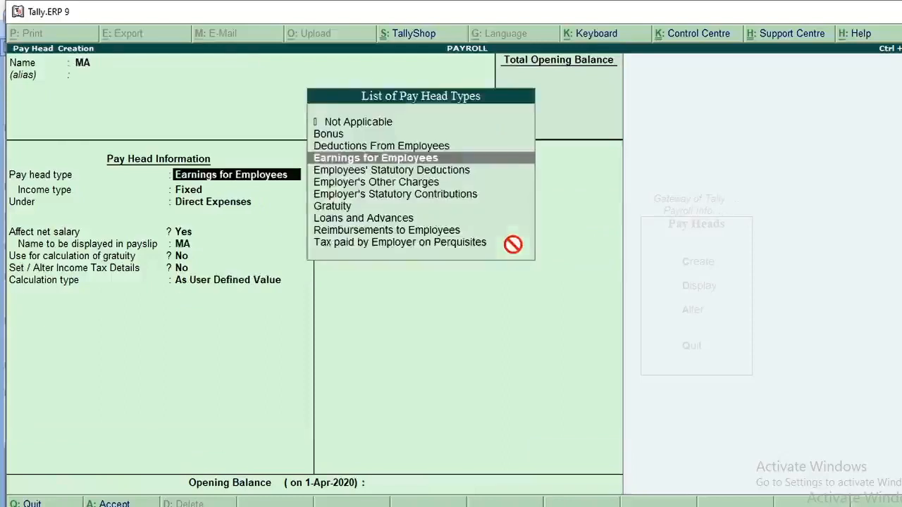
key("Return")
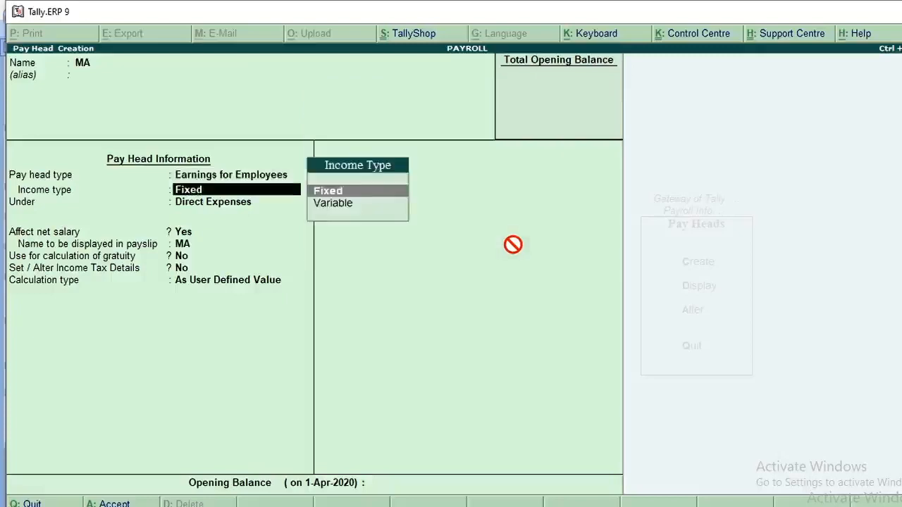
key("Return")
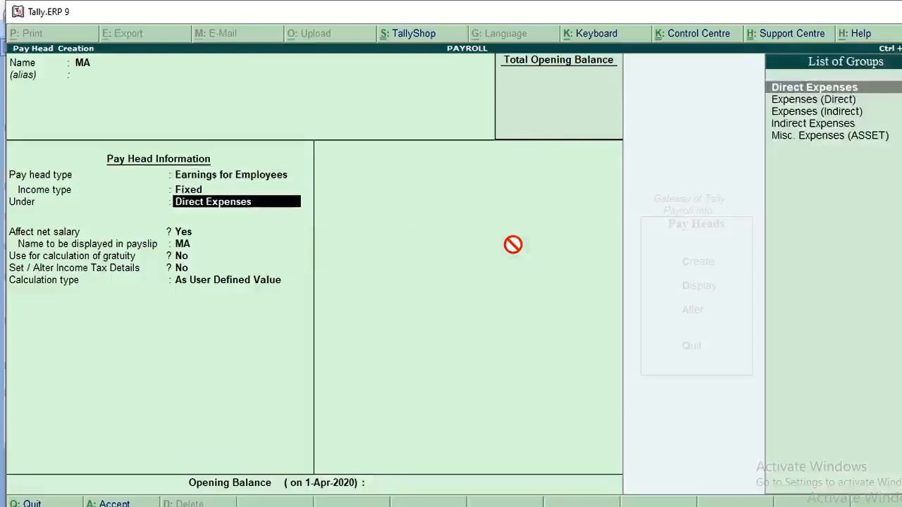
key("Down")
key("Down")
key("Down")
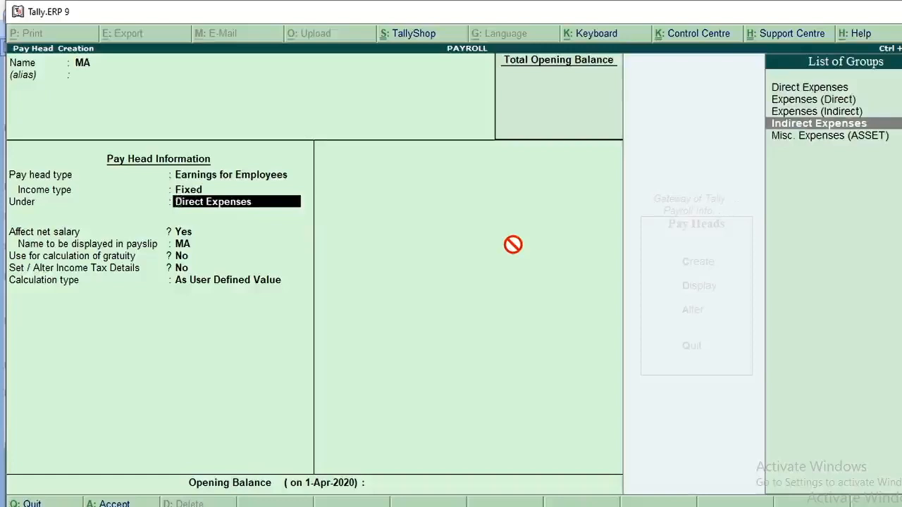
key("Return")
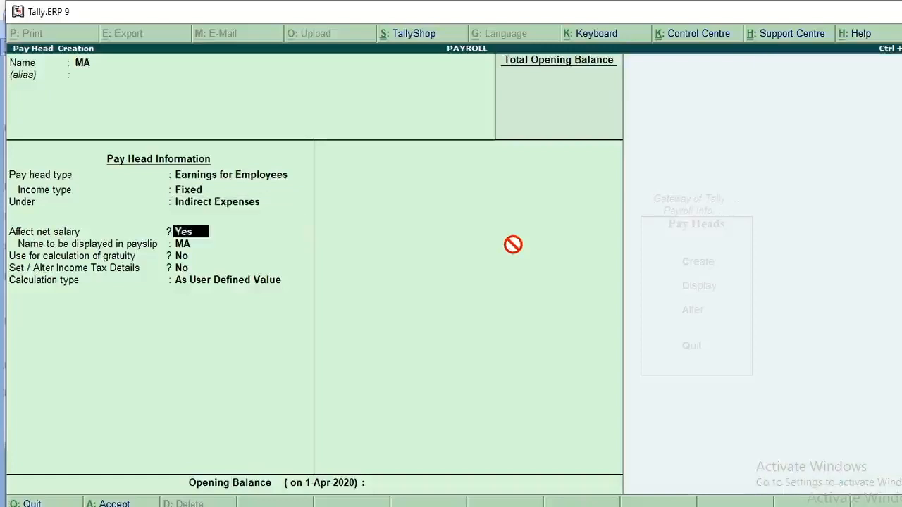
Keep MA's net salary, payslip, gratuity, tax and rounding defaults, and set its calculation type to As Computed Value with a Months period
key("Return")
key("Return")
key("Return")
key("Return")
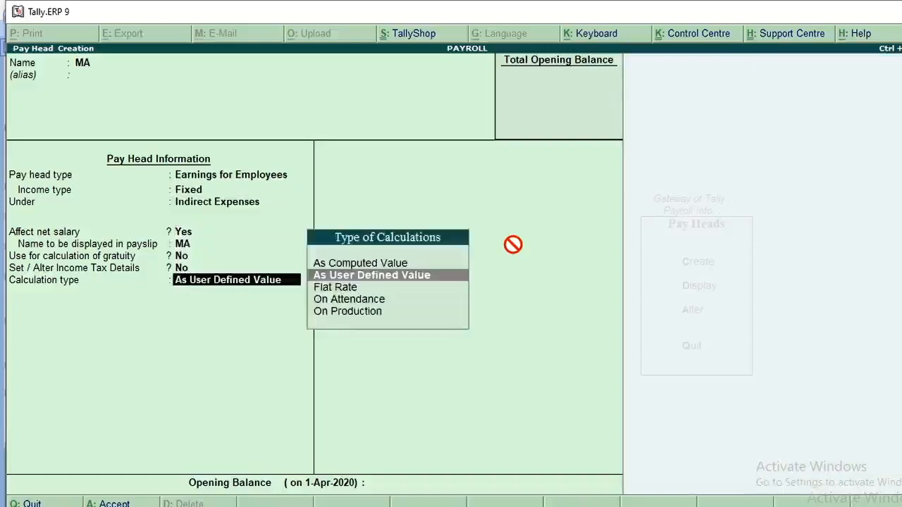
key("Up")
key("Return")
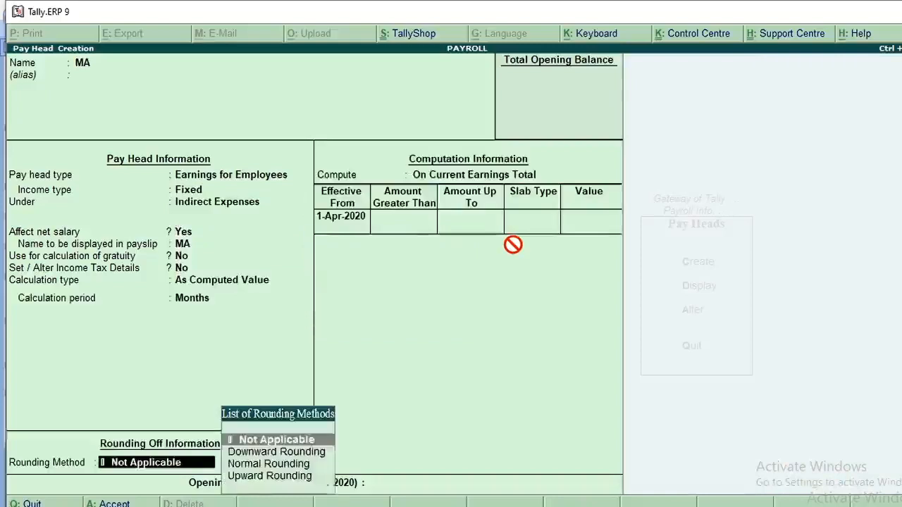
key("Return")
Compute MA on a specified formula adding BASIC and DA, and return to its computation method
key("Down")
key("Down")
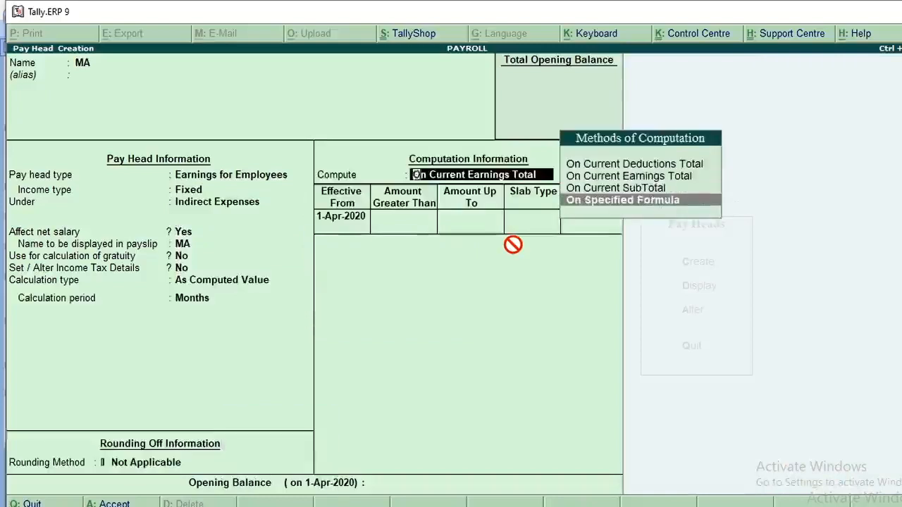
key("Return")
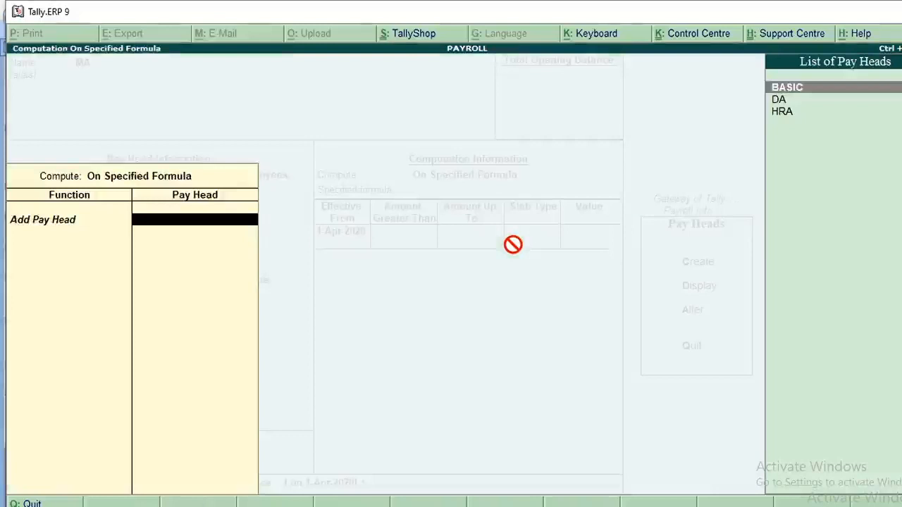
key("Return")
key("Down")
key("Return")
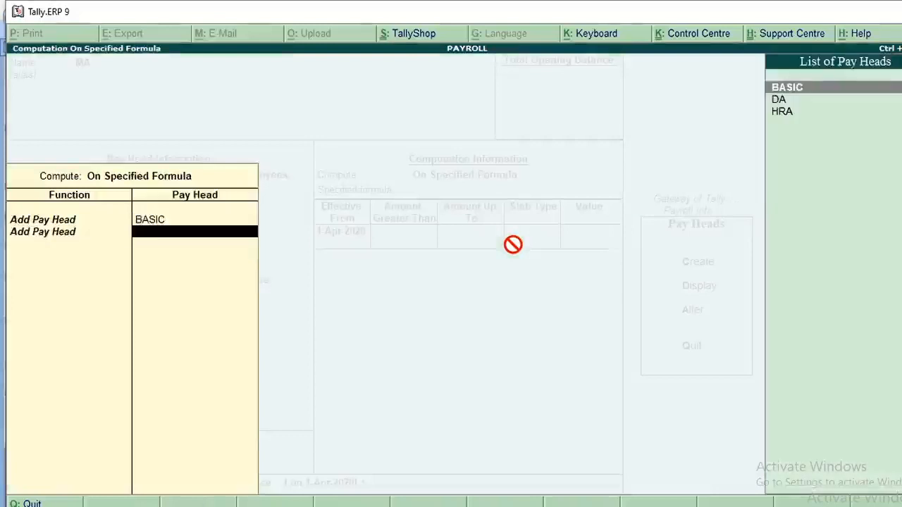
key("Down")
key("Return")
key("Return")
key("BackSpace")
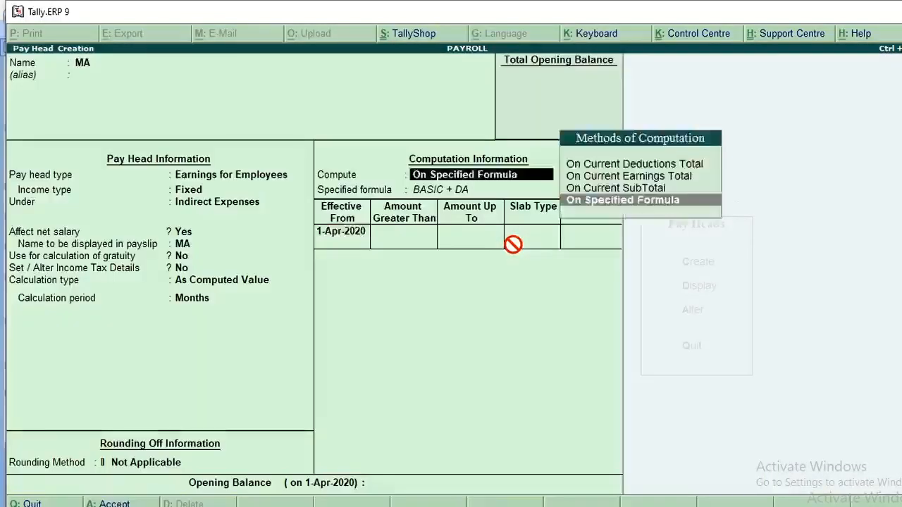
Extend MA's specified formula by adding the HRA pay head after BASIC and DA
key("Return")
key("Return")
key("Return")
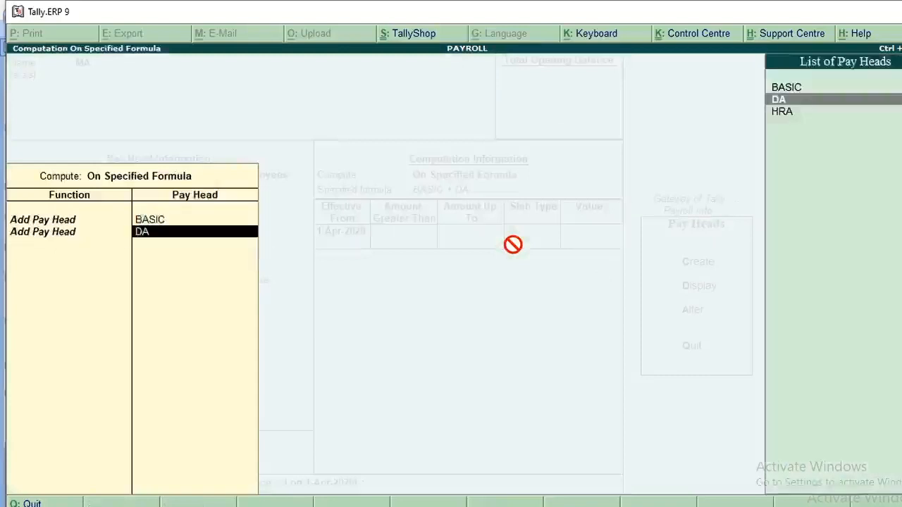
key("Return")
key("Down")
key("Return")
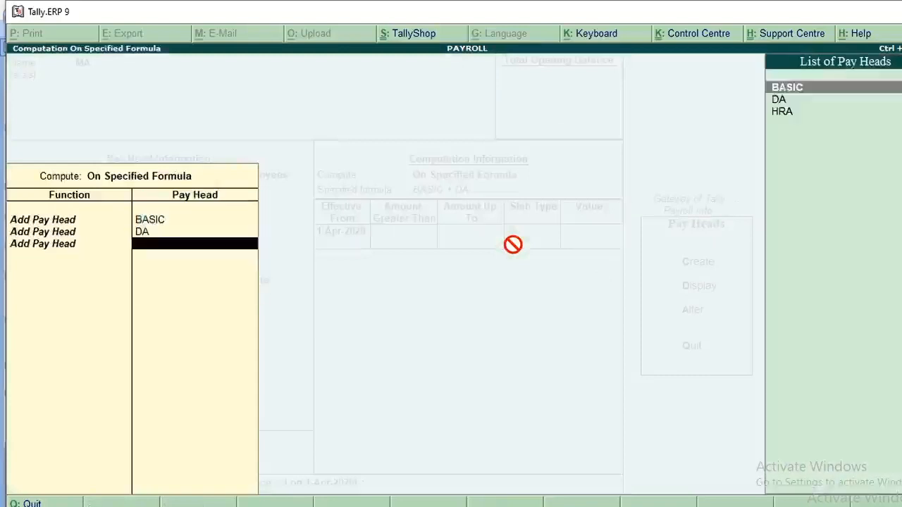
key("Down")
key("Down")
key("Return")
key("Return")
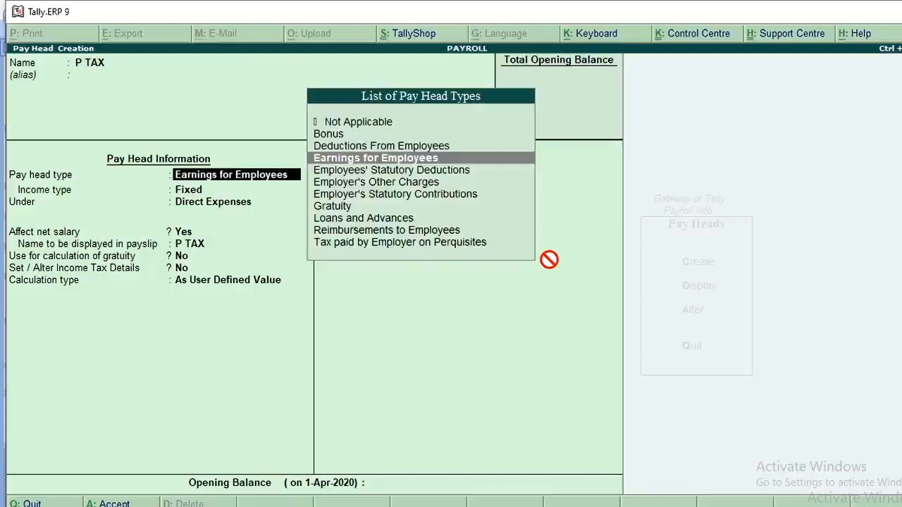
Set the P TAX pay head's type to Deductions From Employees and place it under Current Liabilities
key("Up")
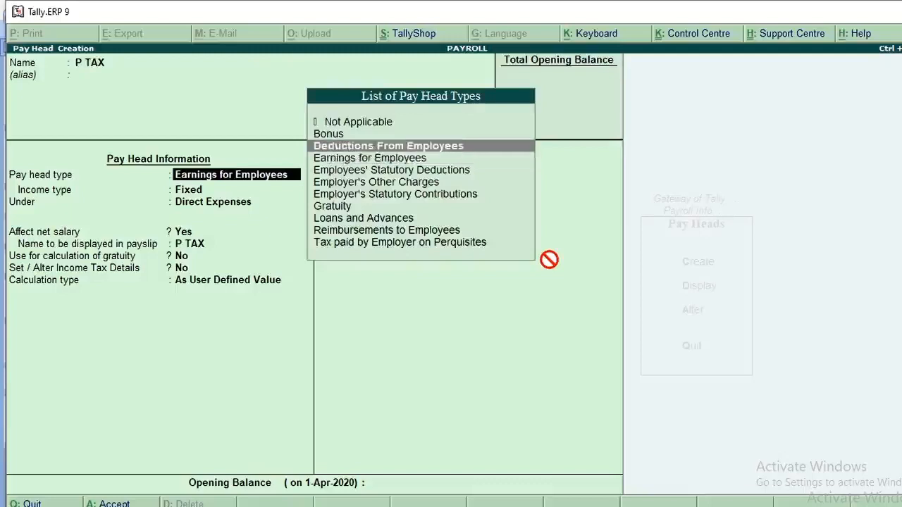
key("Return")
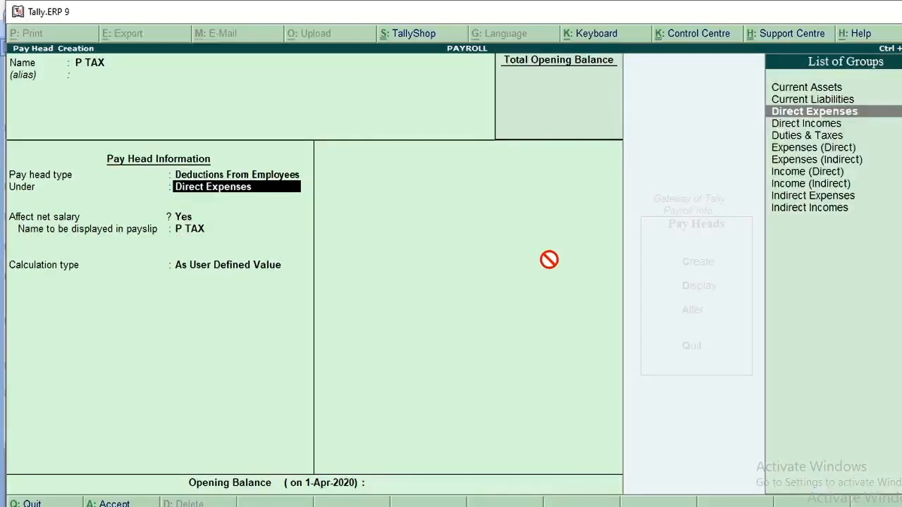
key("Up")
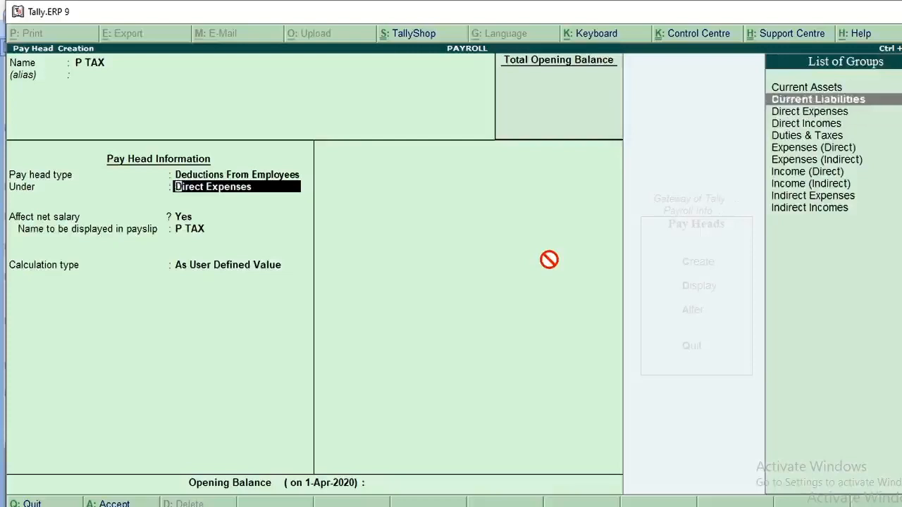
key("Return")
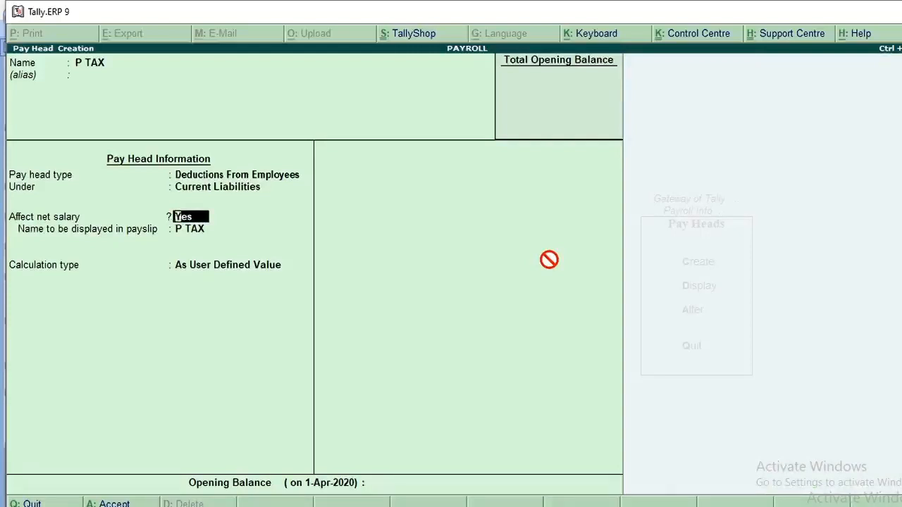
Keep P TAX's net salary, payslip and rounding defaults, and set its calculation type to As Computed Value with a Months period
key("Return")
key("Return")
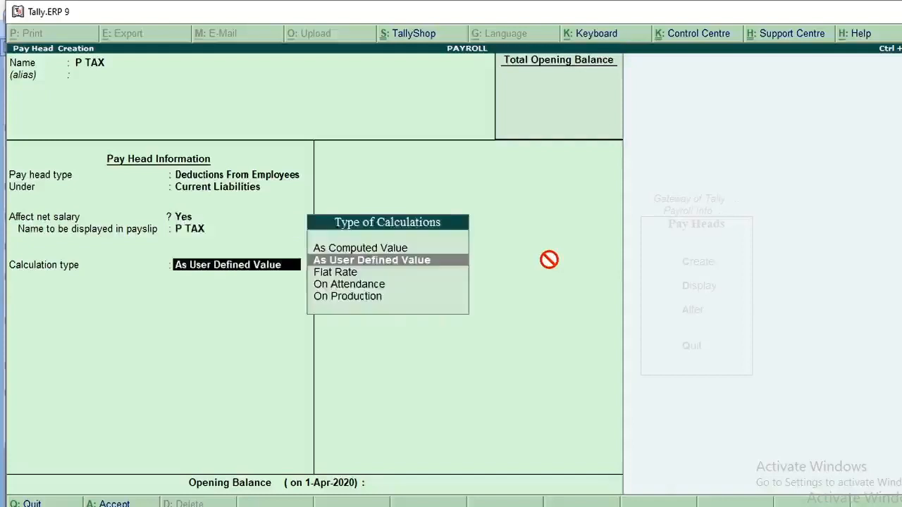
key("Up")
key("Return")
key("Return")
key("Return")
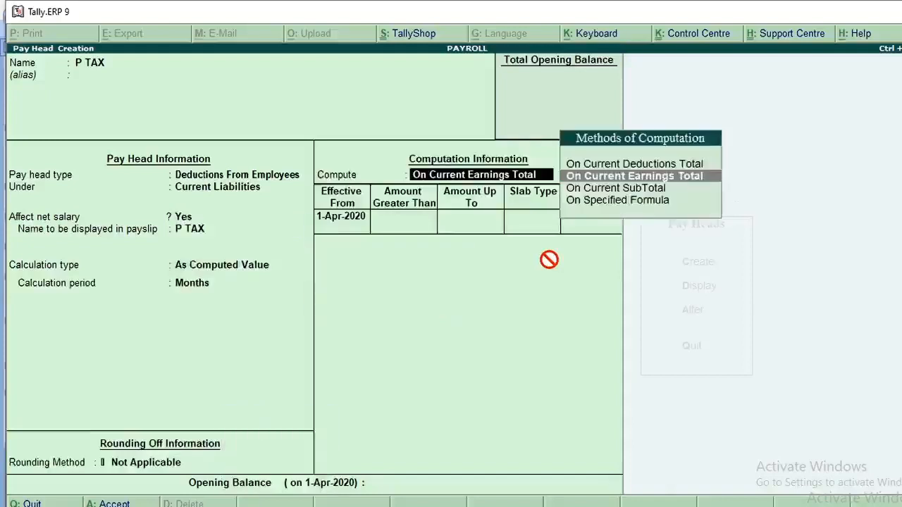
Compute P TAX On Current SubTotal with slabs effective from 1-Apr-2020
key("Down")
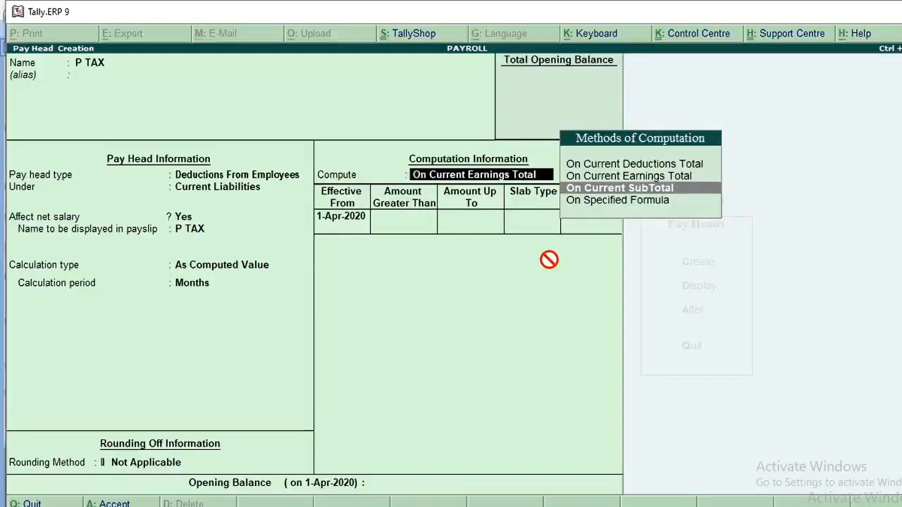
left_click(697, 194)
key("Return")
key("Return")
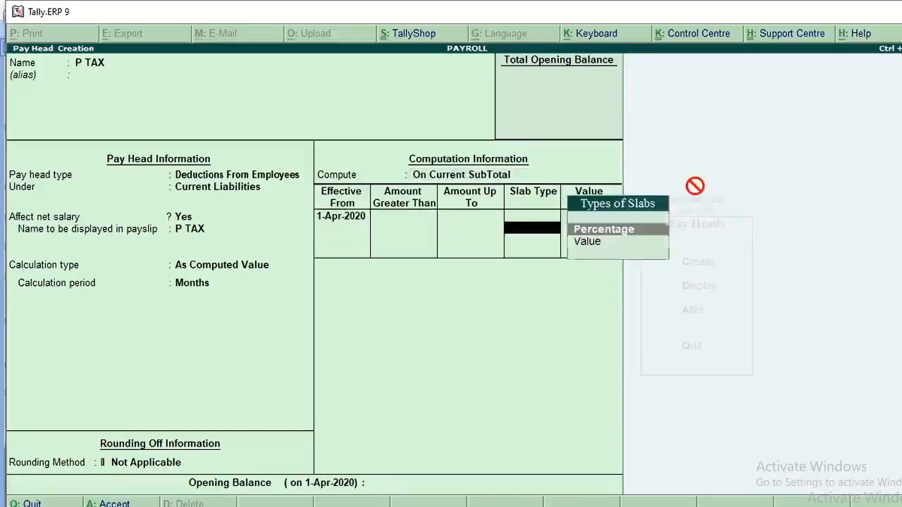
Define P TAX's first slab for amounts up to 5,000 as a Value of 100
key("BackSpace")
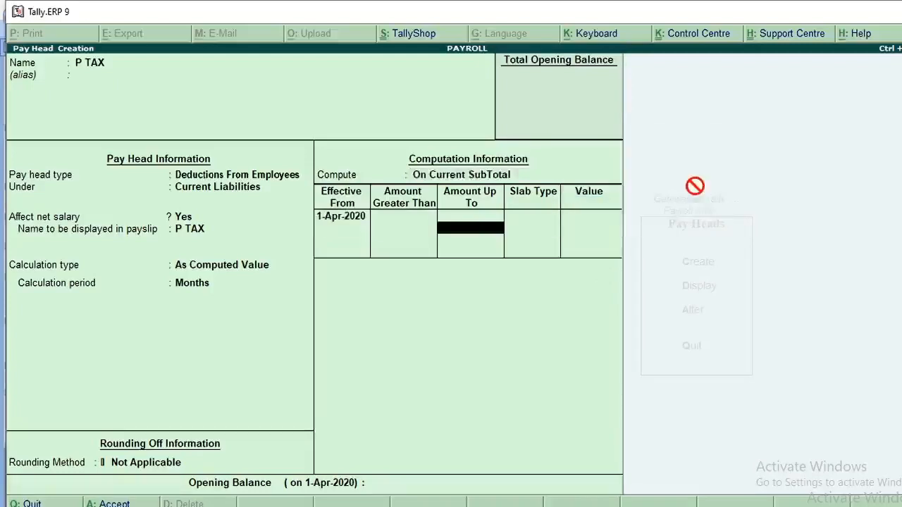
type("5000")
key("Return")
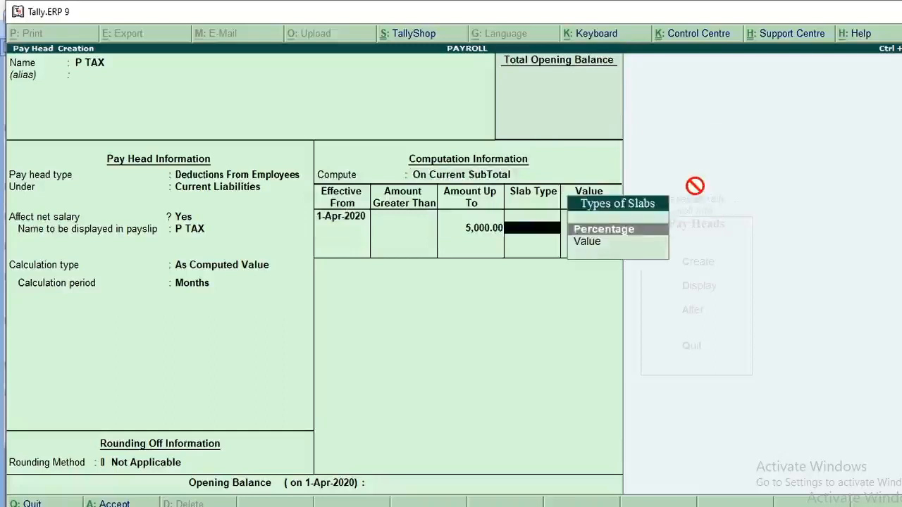
key("Down")
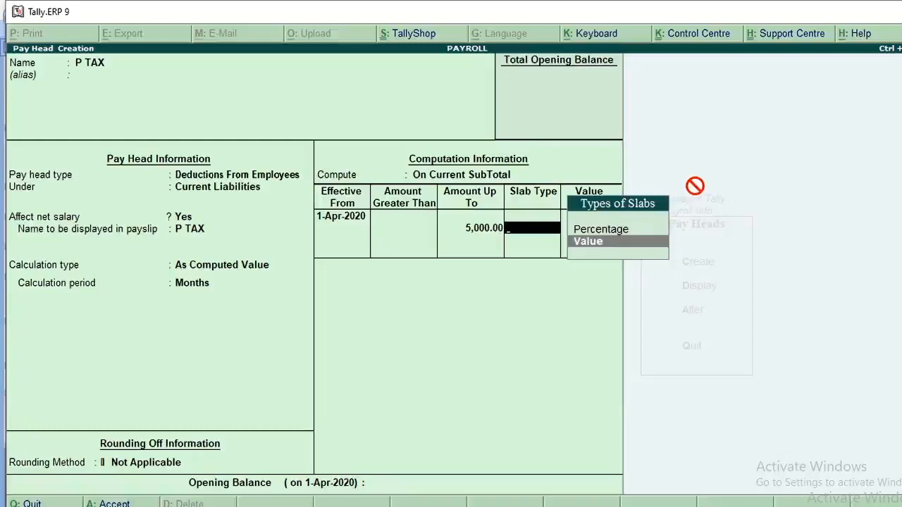
key("Return")
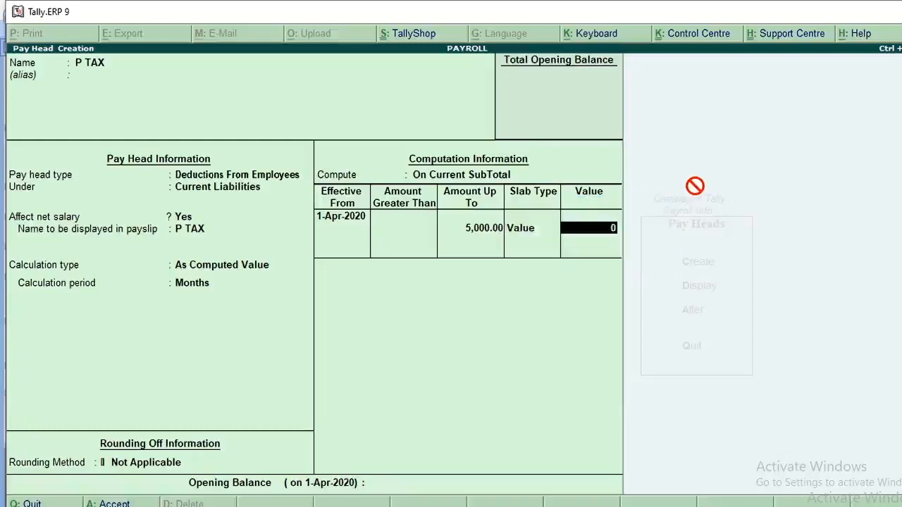
type("100")
key("Return")
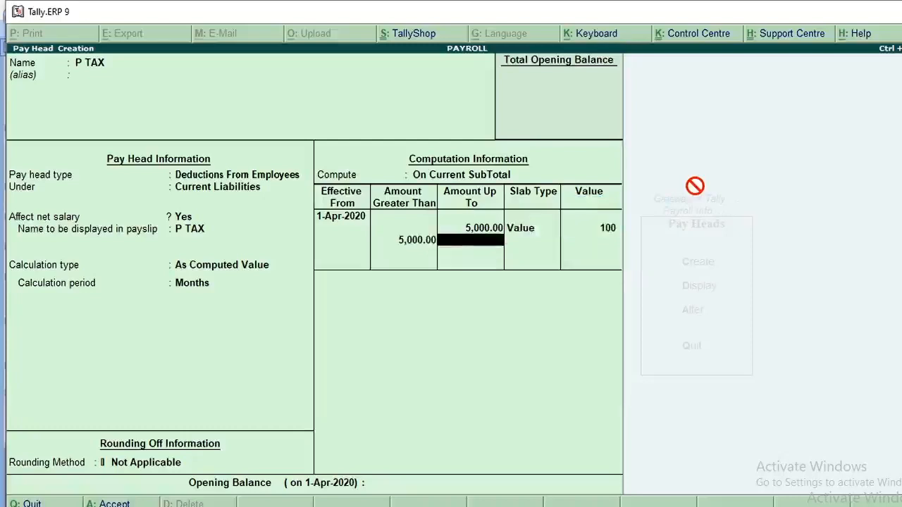
Define P TAX's second slab for amounts from 5,000 up to 8,000 as a Value of 120
type("8000")
key("Return")
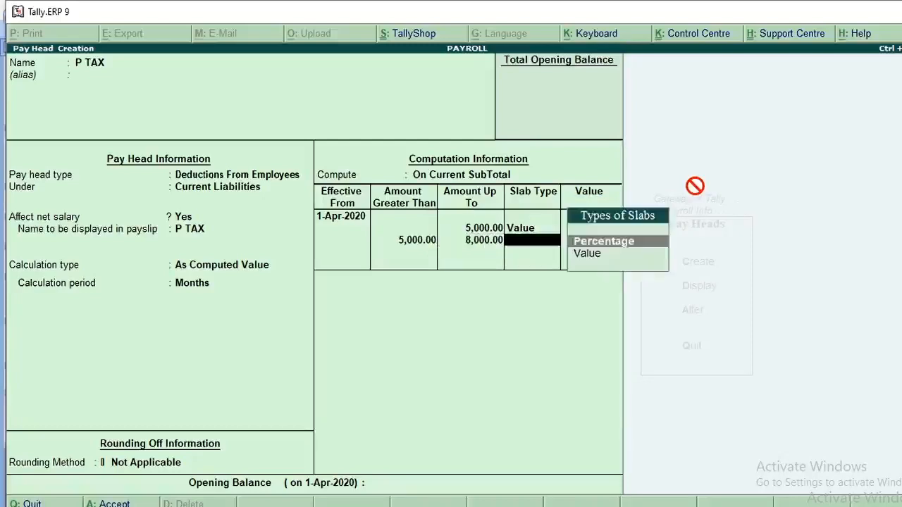
key("Down")
key("Return")
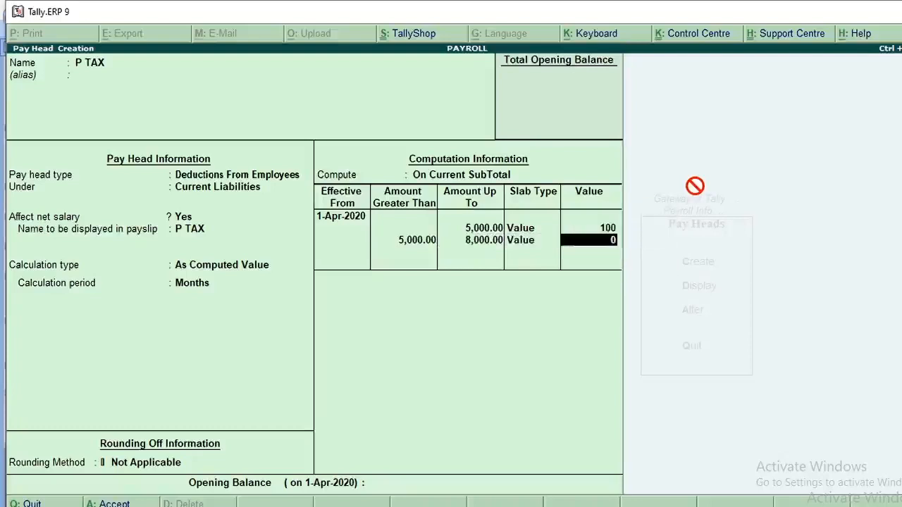
type("120")
key("Return")
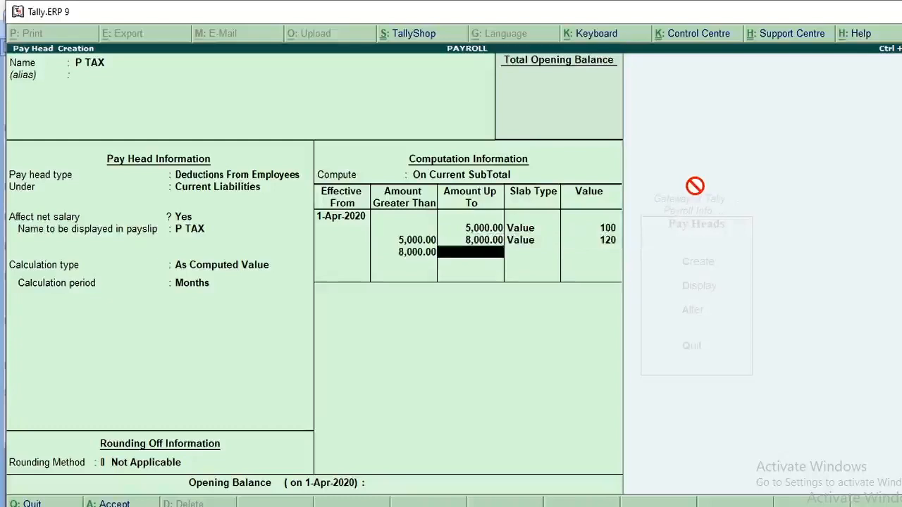
Define P TAX's last slab for amounts above 8,000 as a Value of 150 and save the pay head
key("Return")
key("Down")
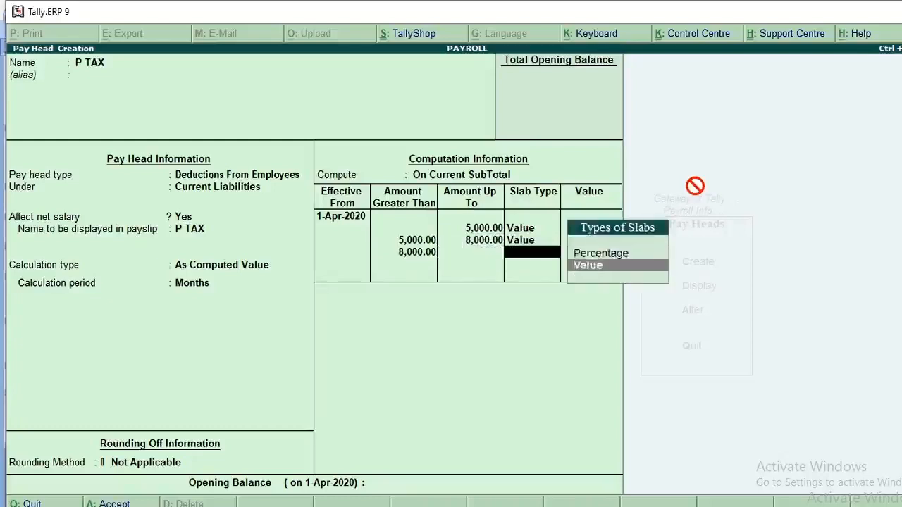
key("Return")
type("1")
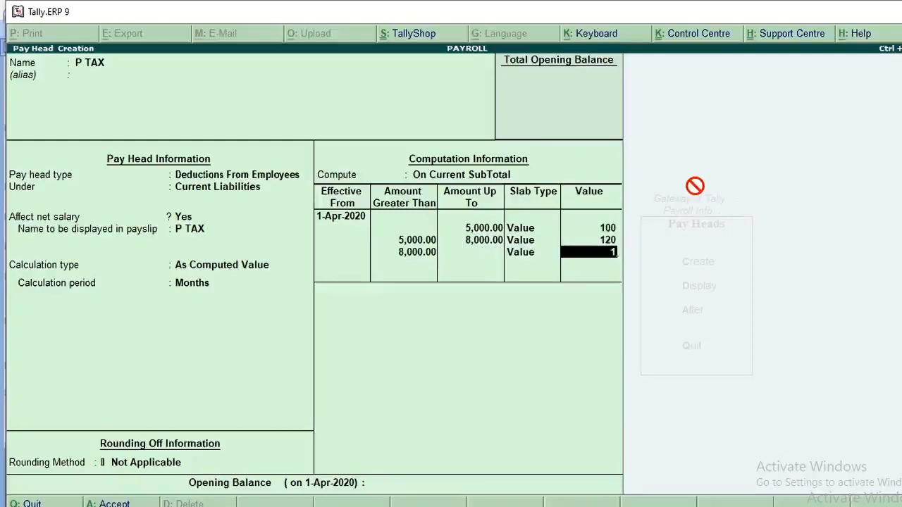
type("50")
key("Return")
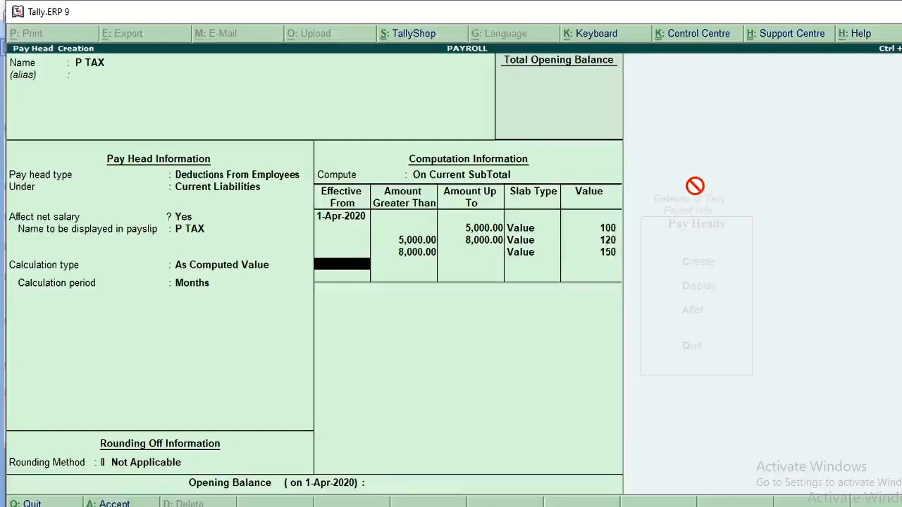
key("ctrl+a")
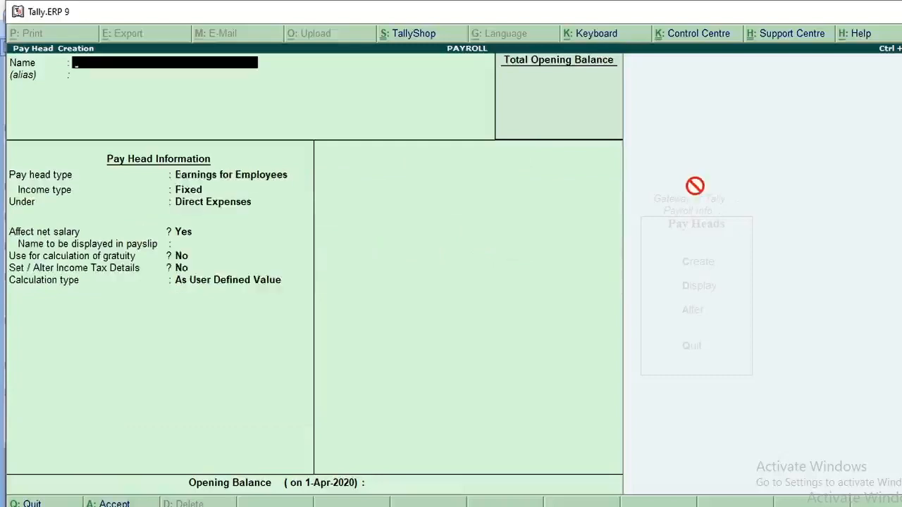
Start a pay head named LIC with type Deductions From Employees, placed under Current Liabilities
type("LI")
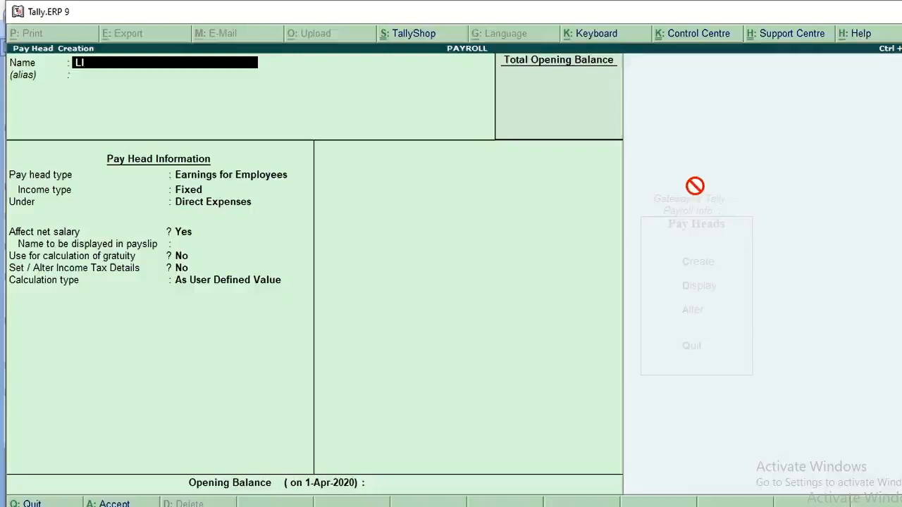
type("C")
key("Return")
key("Return")
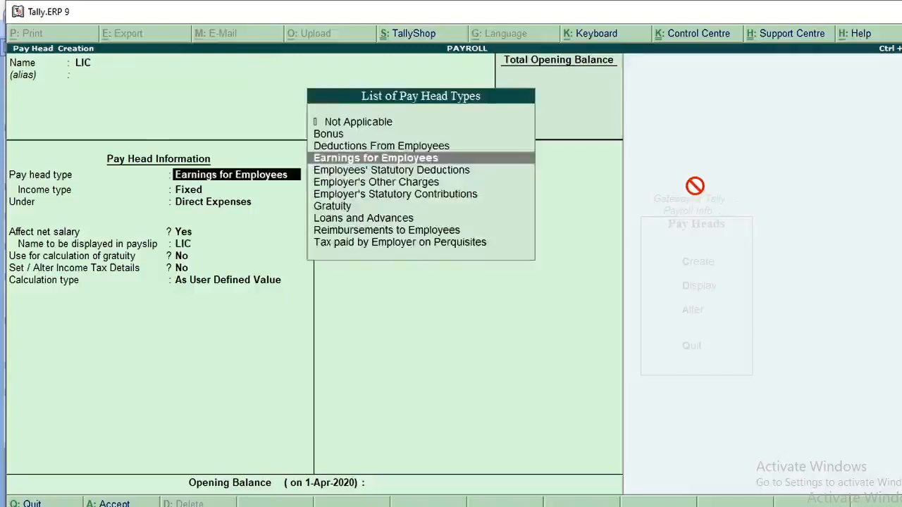
key("Up")
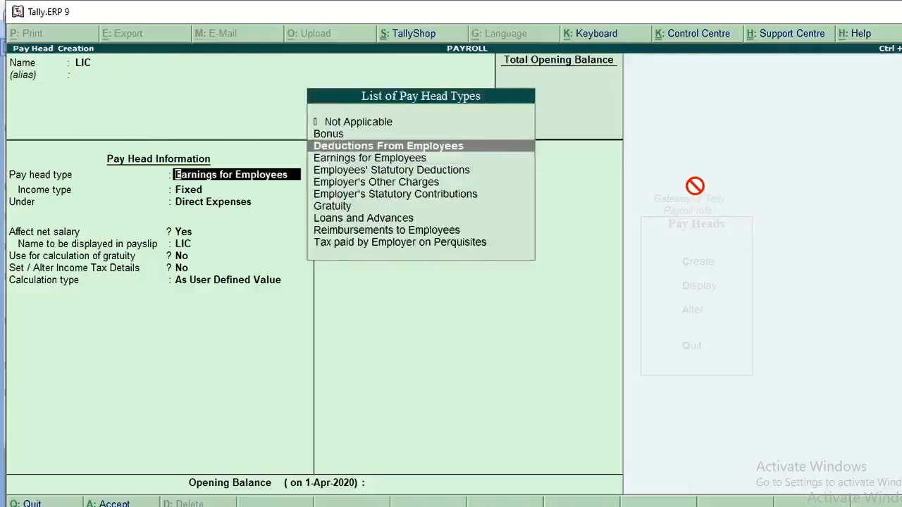
key("Return")
key("Up")
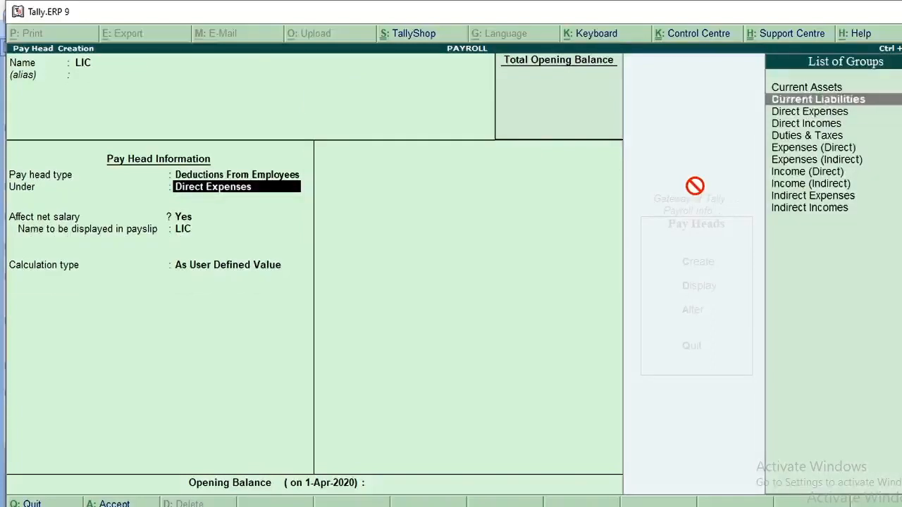
key("Return")
key("Return")
key("Return")
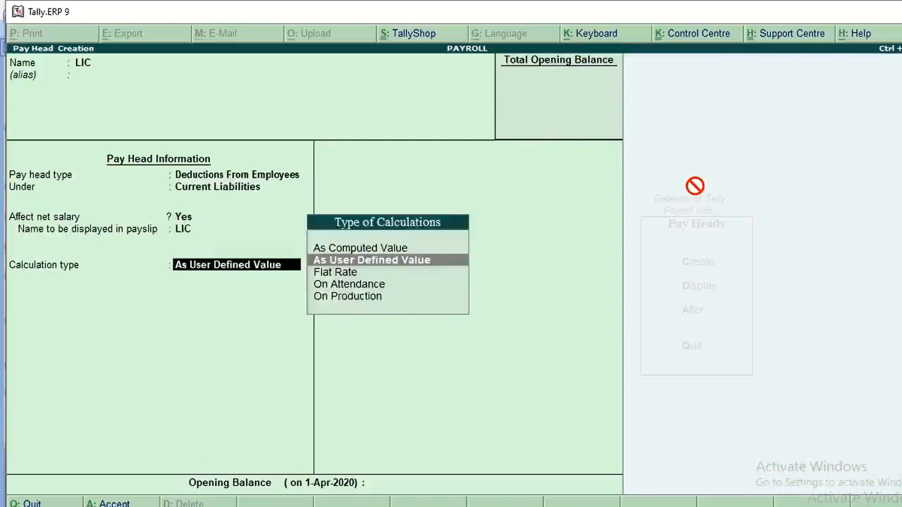
Keep LIC's net salary, payslip and rounding defaults, and set its calculation type to As Computed Value with a Months period
key("Up")
key("Return")
key("Return")
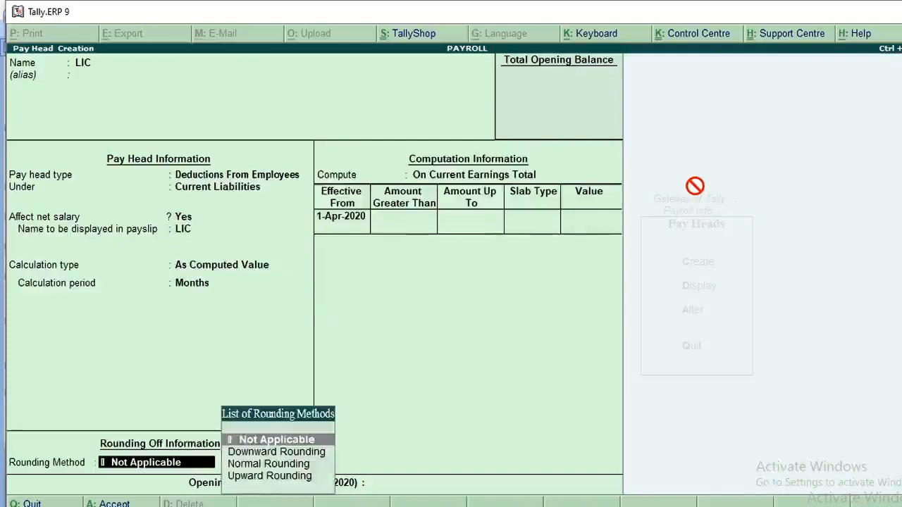
key("Return")
Compute LIC On Current SubTotal with slabs effective from 1-Apr-2020
key("Down")
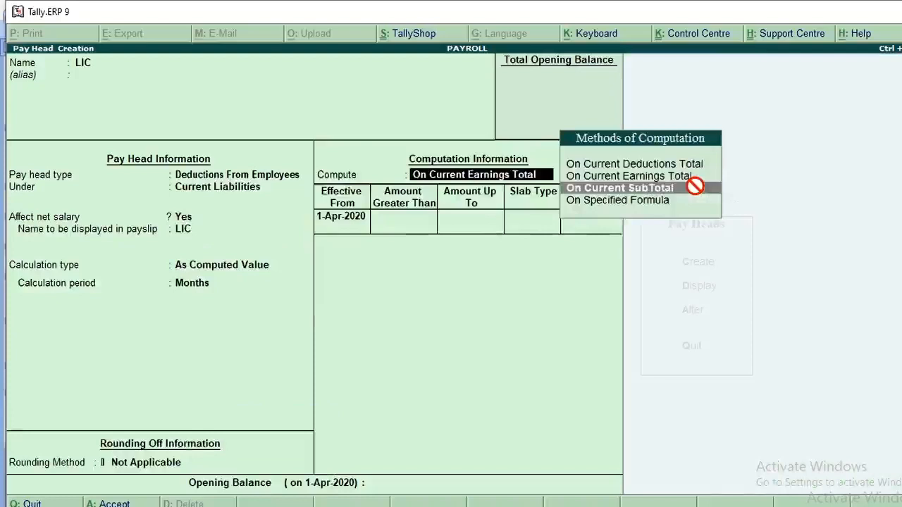
key("Return")
key("Return")
key("Return")
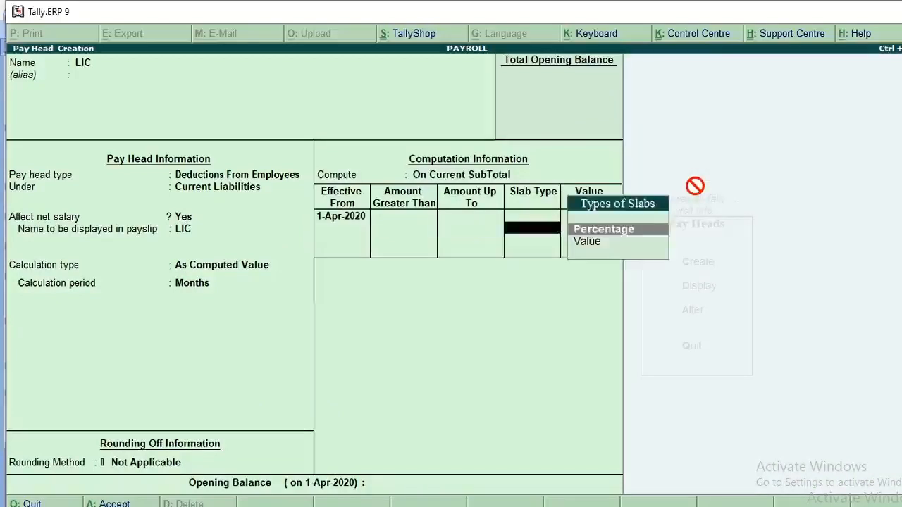
Define LIC's first slab for amounts up to 5,000 as a Value of 200
key("BackSpace")
type("5000")
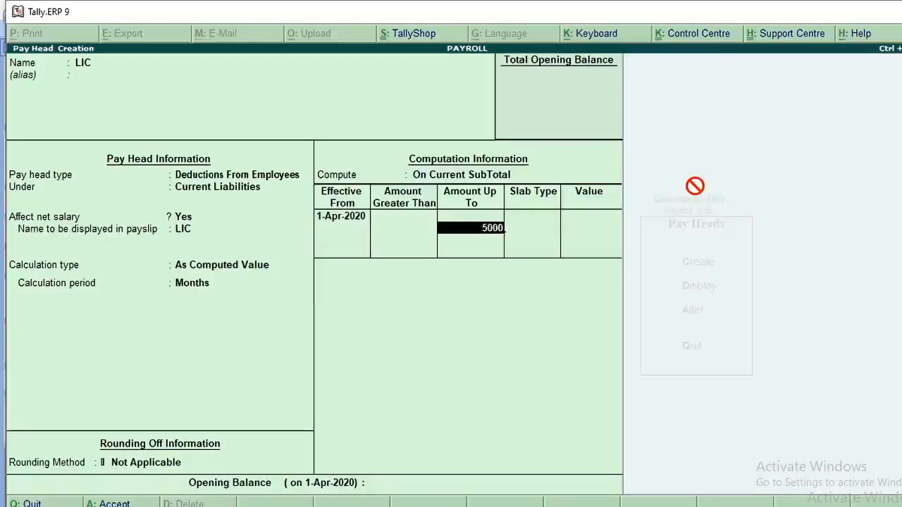
key("Return")
key("Down")
key("Return")
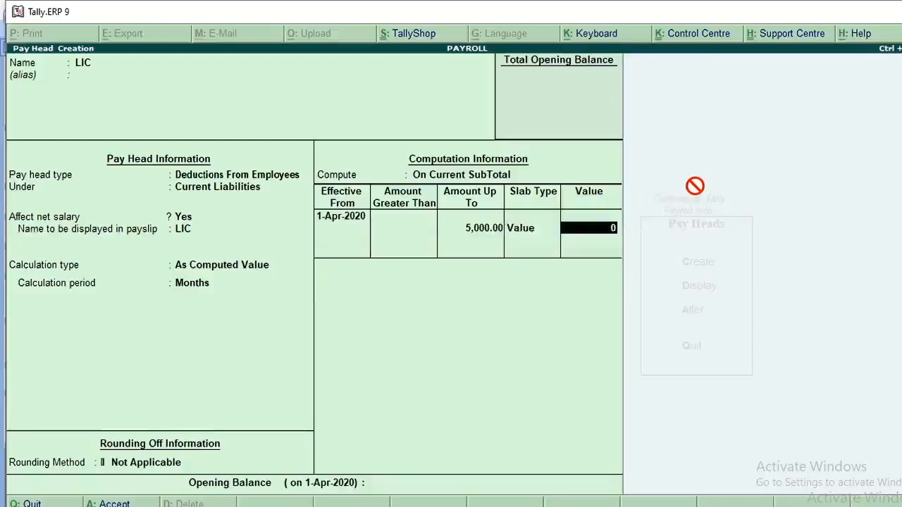
type("2")
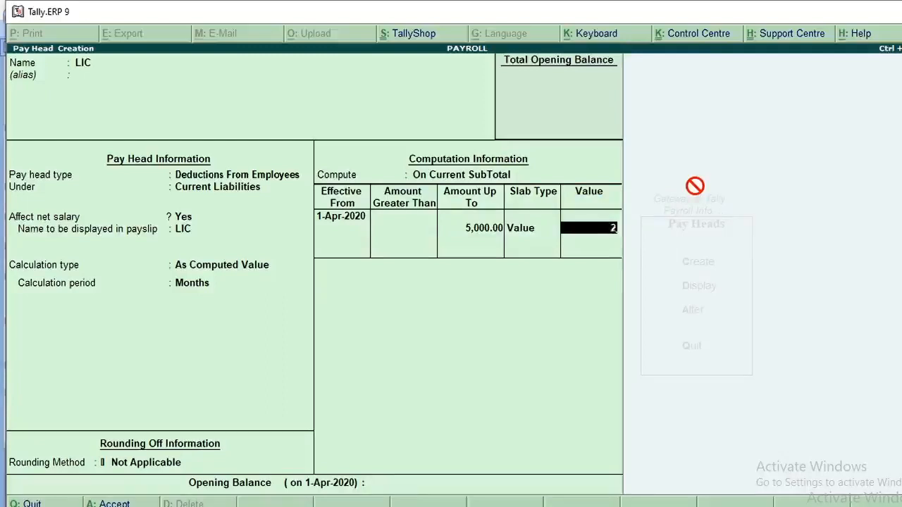
type("00")
key("Return")
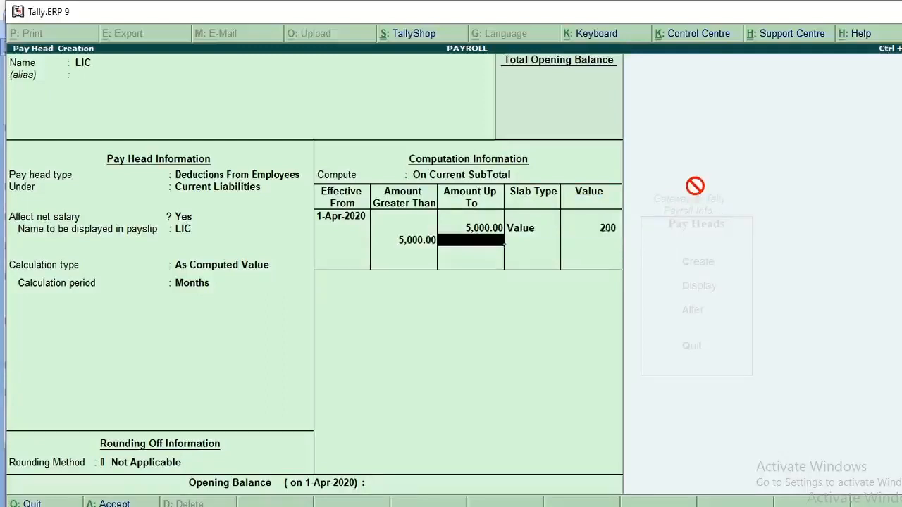
Define LIC's second slab for amounts from 5,000 up to 8,000 as a Value of 350
type("8000")
key("Return")
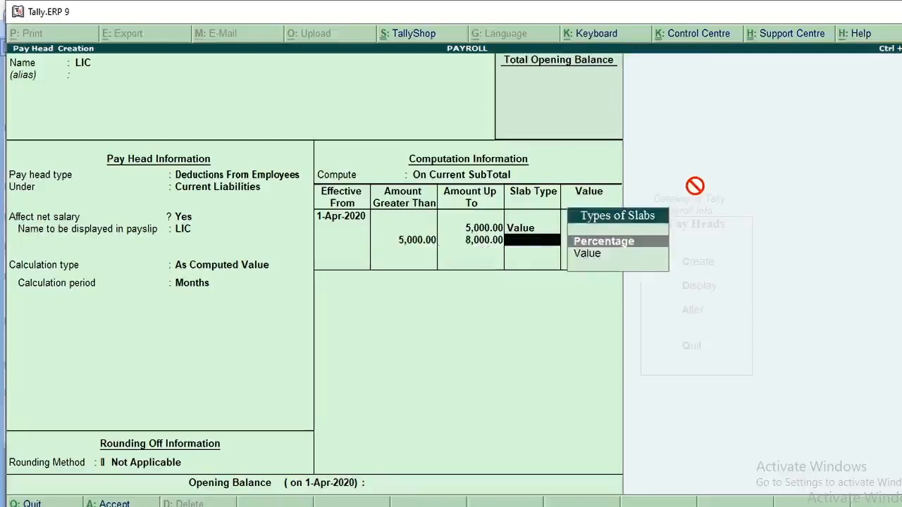
key("Down")
key("Return")
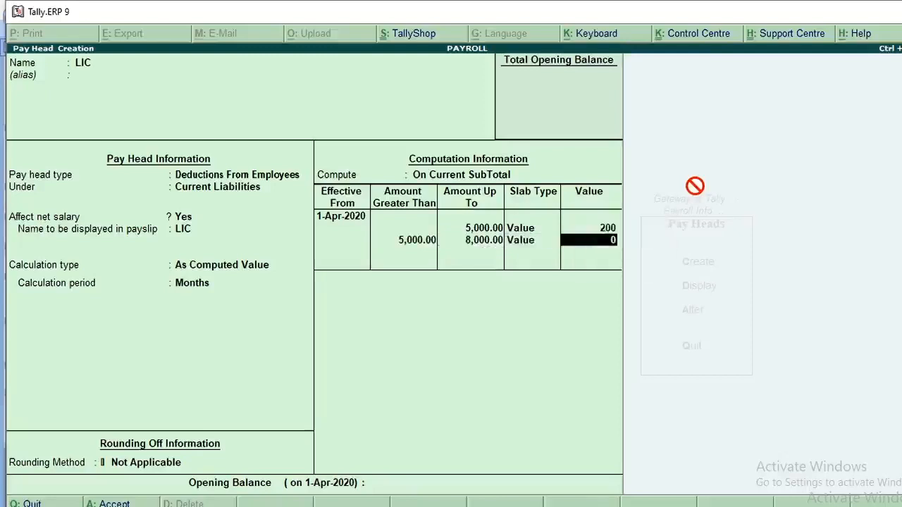
type("350")
key("Return")
Define LIC's last slab for amounts above 8,000 as a Value of 500 and save the pay head
key("Return")
key("Down")
key("Return")
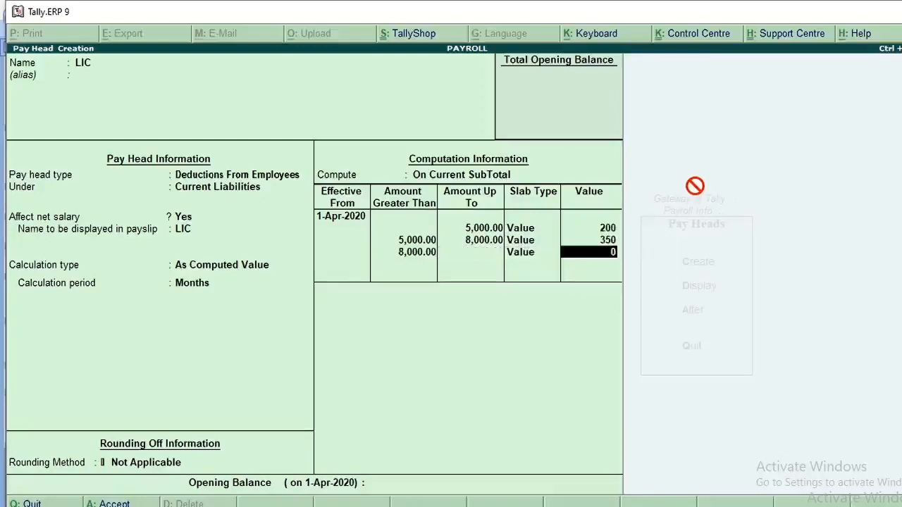
type("500")
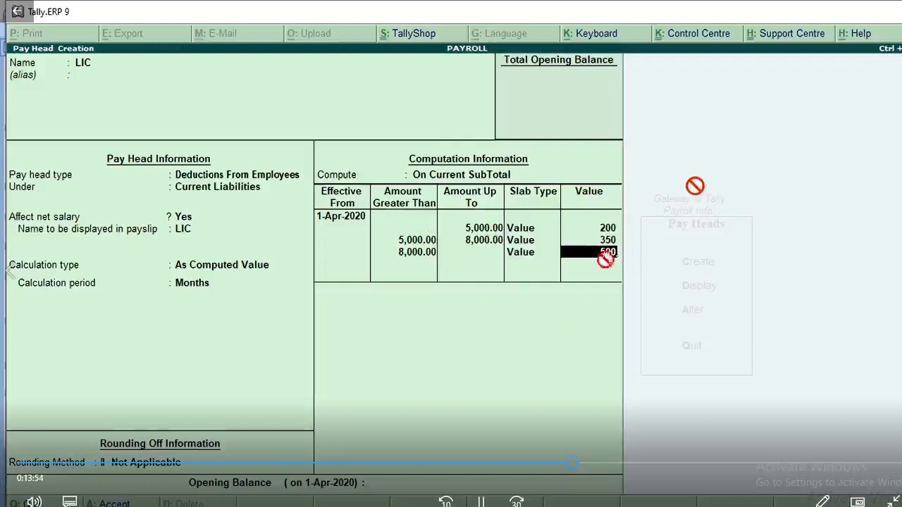
key("Return")
key("Return")
key("Return")
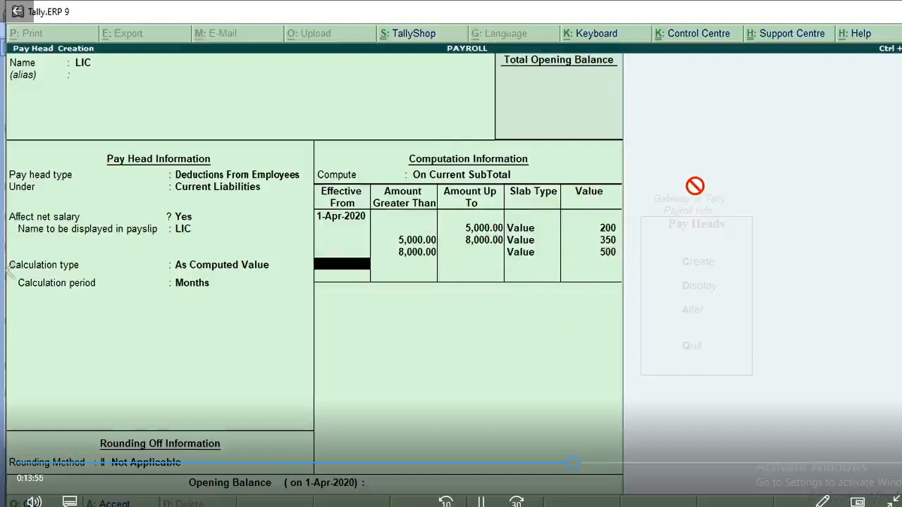
key("Return")
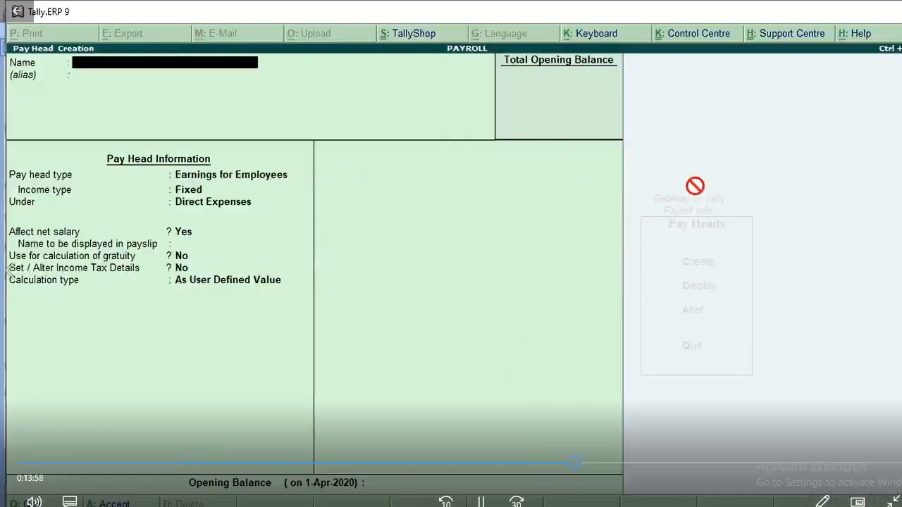
Start a pay head named OVER TIME with type Earnings for Employees and Fixed income, placed under Direct Expenses
type("OVER T")
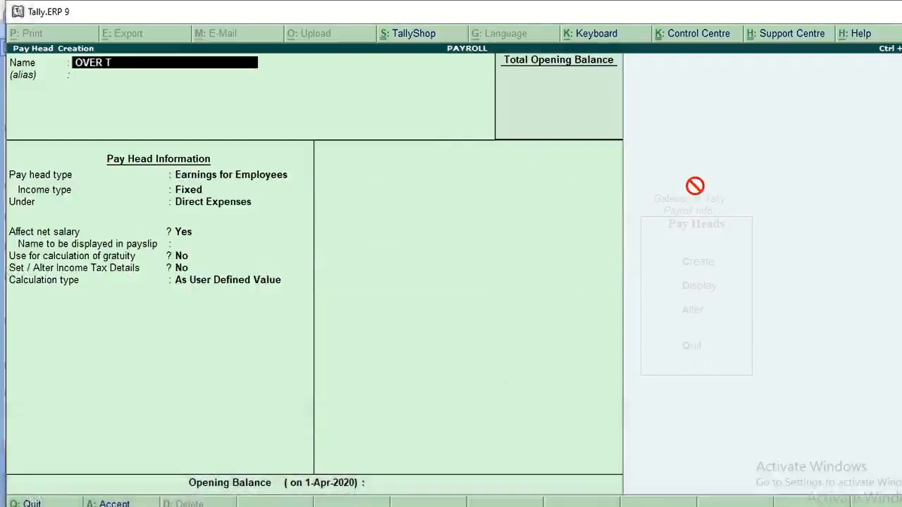
type("IME")
key("Return")
key("Return")
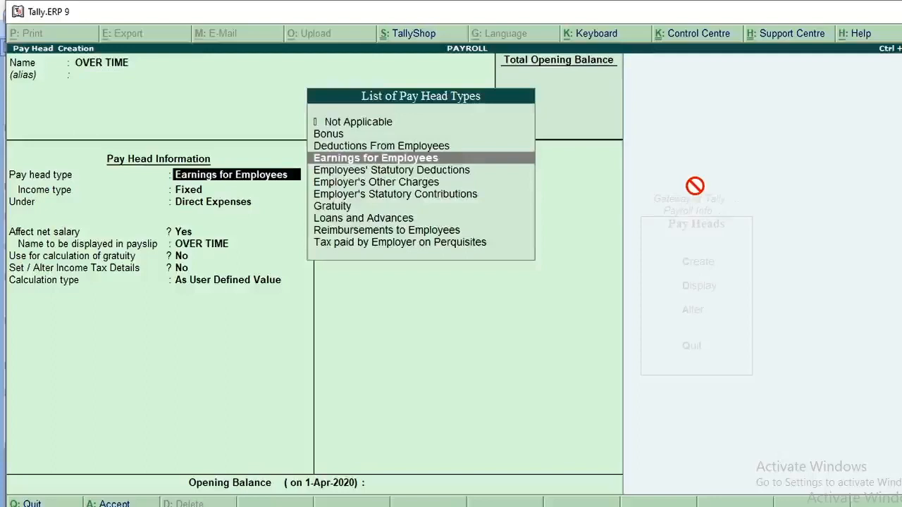
key("Return")
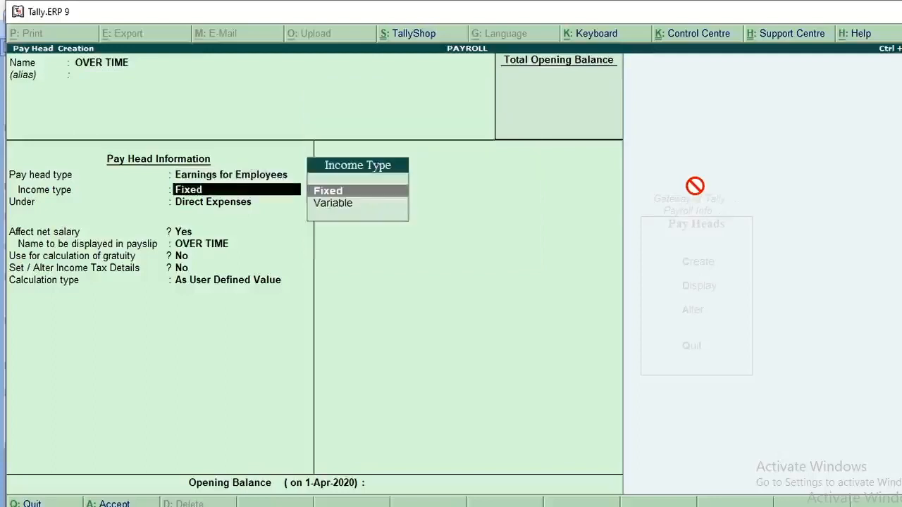
key("Return")
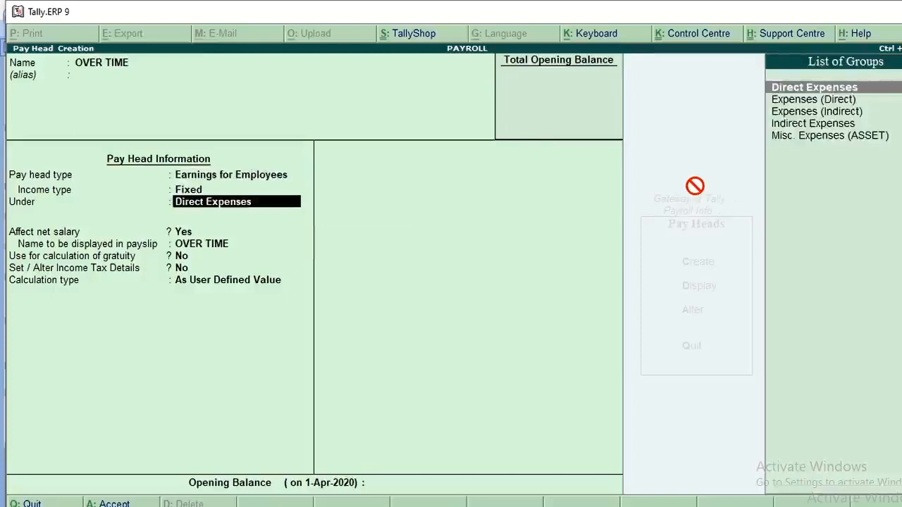
key("Return")
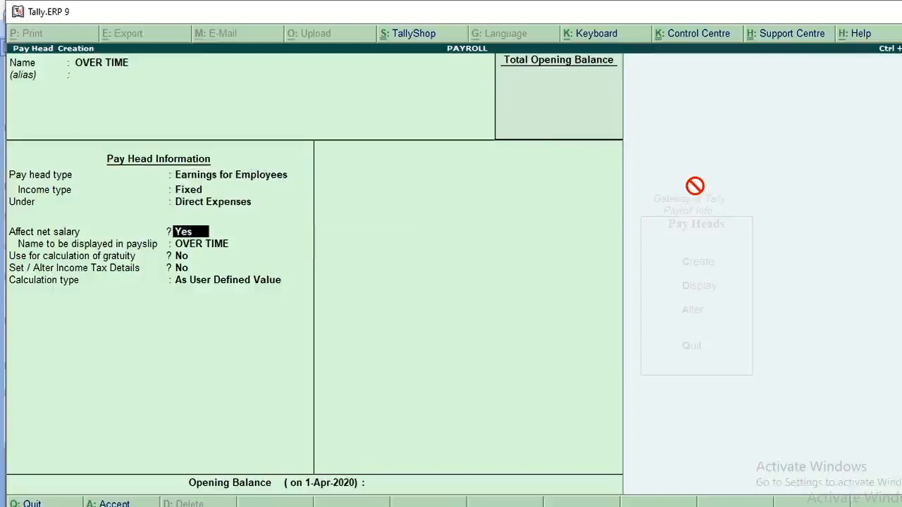
Keep OVER TIME's net salary, payslip, gratuity and income tax defaults, and set its calculation type to On Production
key("Return")
key("Return")
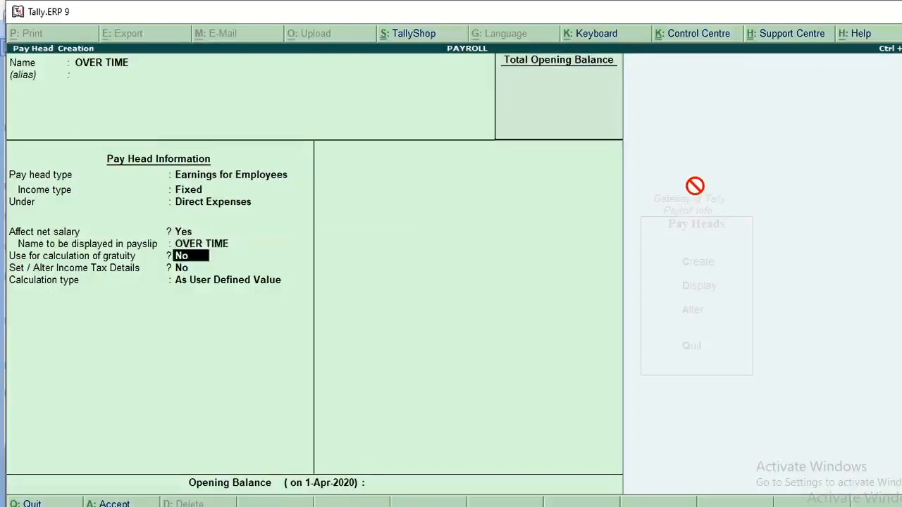
key("Return")
key("Return")
key("Down")
key("Down")
key("Down")
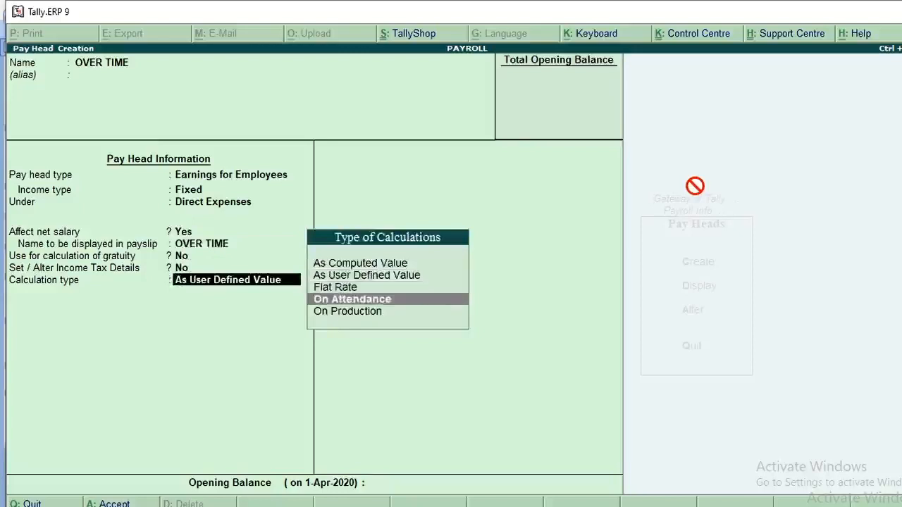
key("Return")
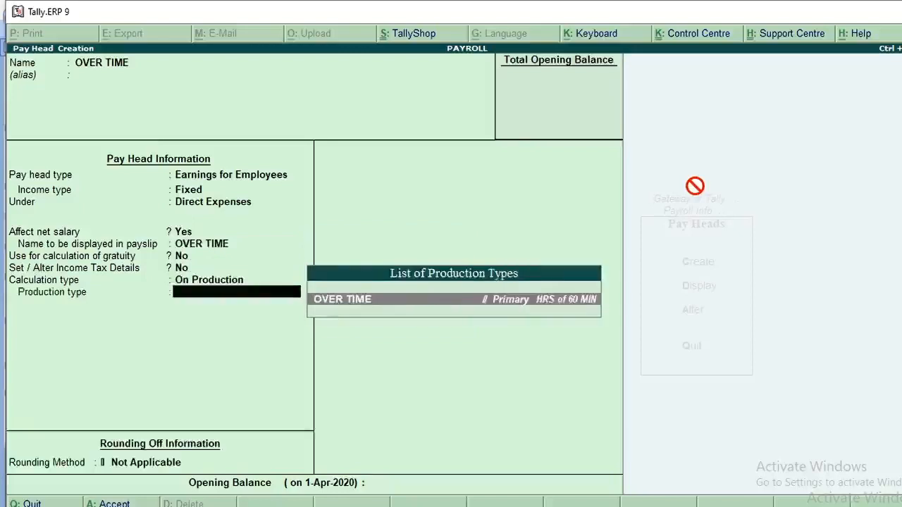
Save the OVER TIME pay head with production type OVER TIME and no rounding, and return to the pay head table in Word
key("Return")
key("Return")
key("Return")
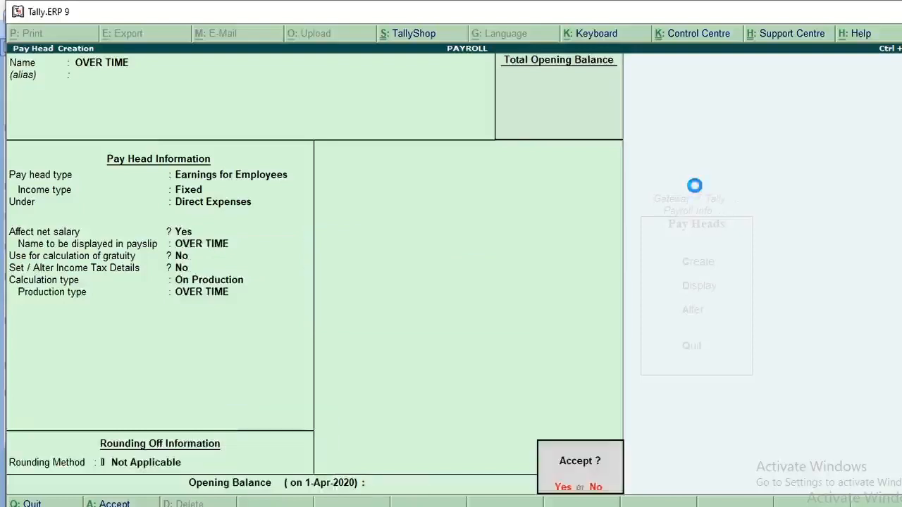
key("Return")
key("alt+Tab")
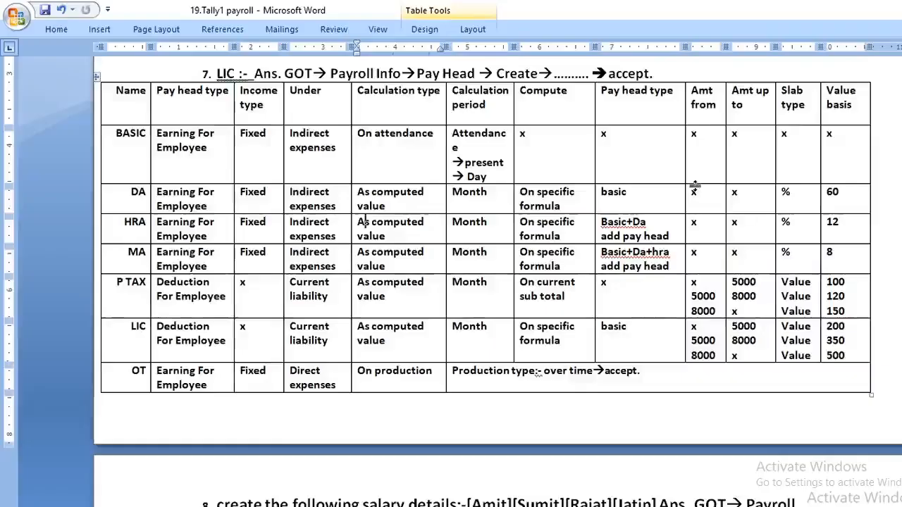
Review the pay head table in section 7 and the salary details table and instructions in section 8
scroll(437, 346, "up", 2)
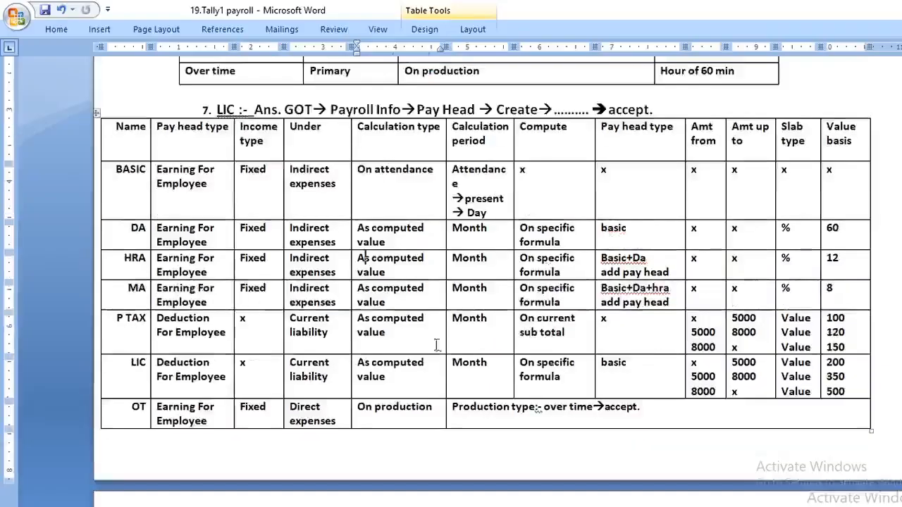
left_click(136, 170)
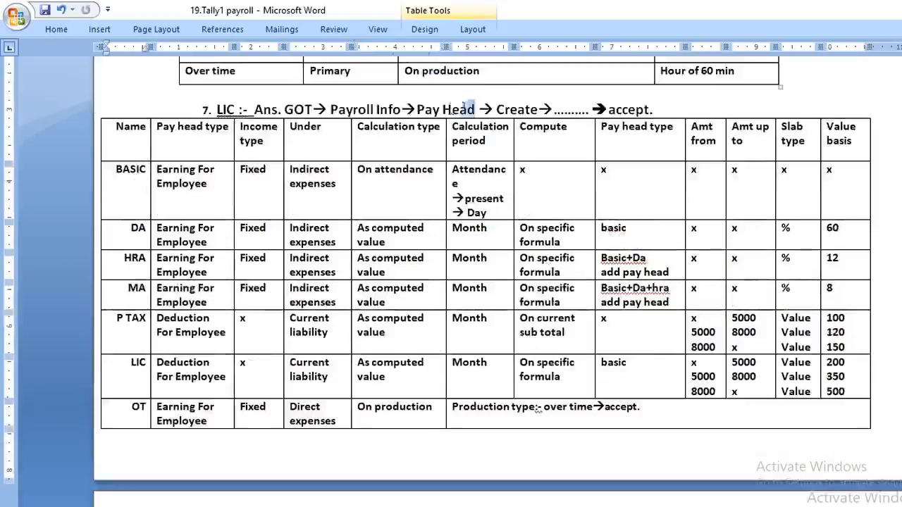
left_click_drag(476, 110, 416, 110)
scroll(426, 134, "down", 12)
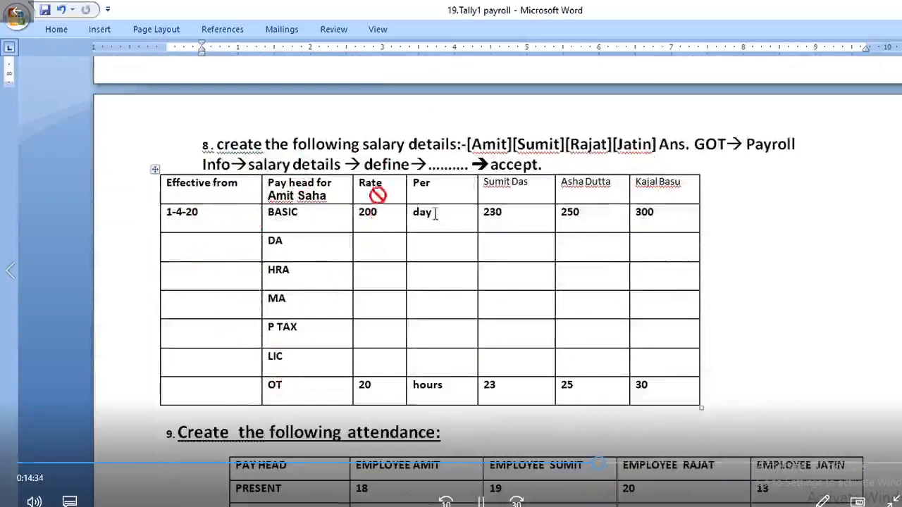
scroll(363, 252, "down", 1)
left_click_drag(314, 180, 318, 349)
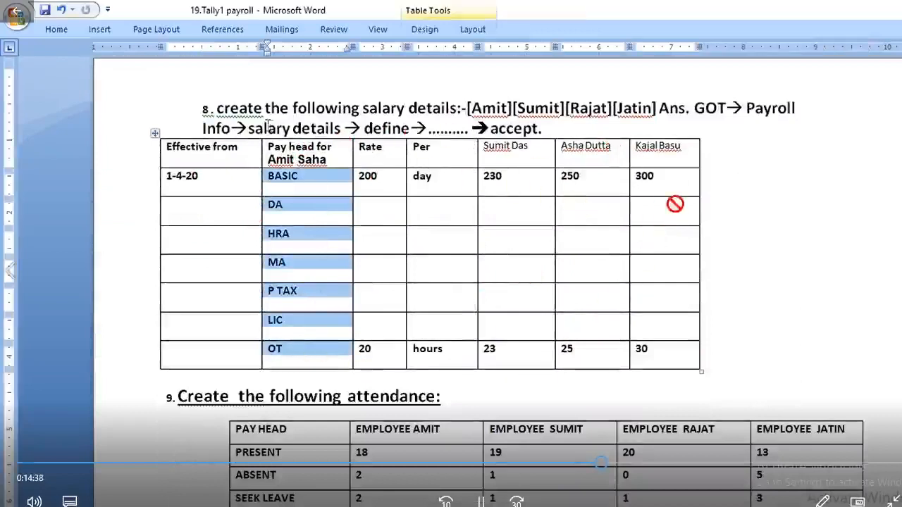
left_click_drag(249, 128, 291, 128)
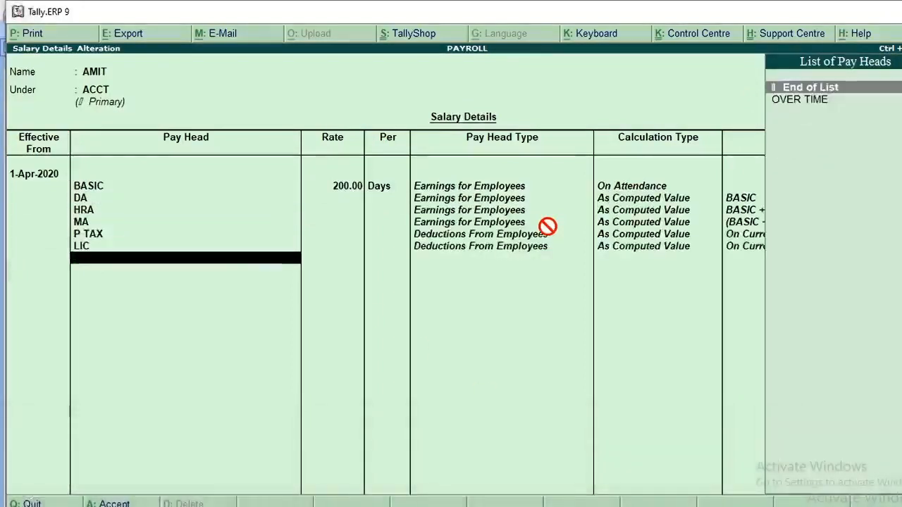
Add the DA, HRA and MA pay heads below BASIC in the MKT employee's salary details
mouse_move(673, 251)
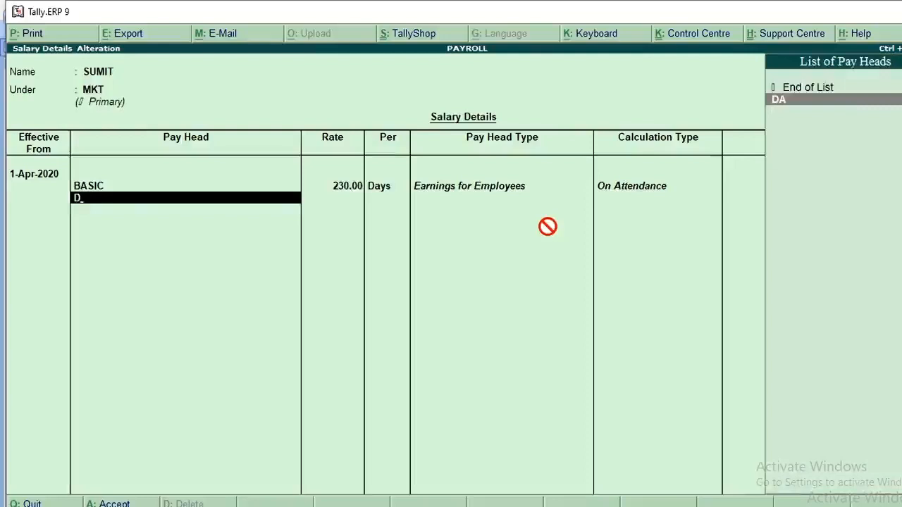
key("Return")
key("Return")
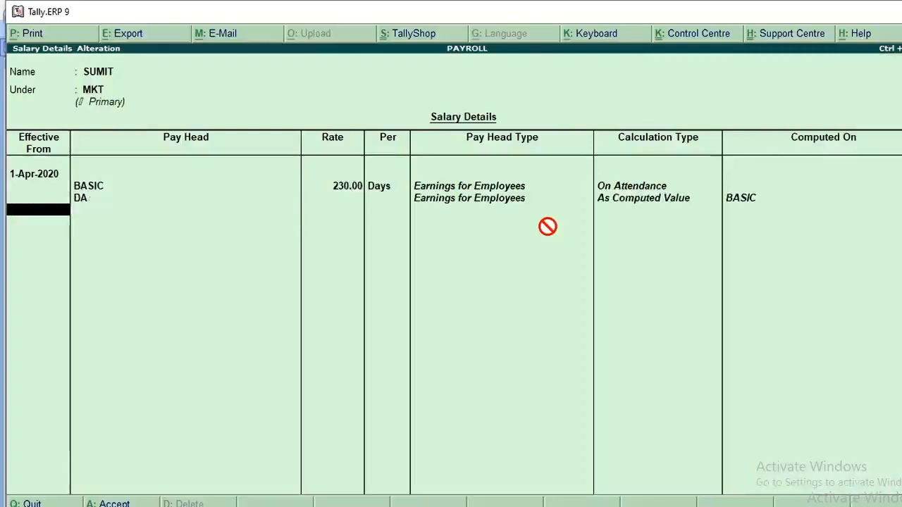
key("BackSpace")
type("H")
key("BackSpace")
type("D")
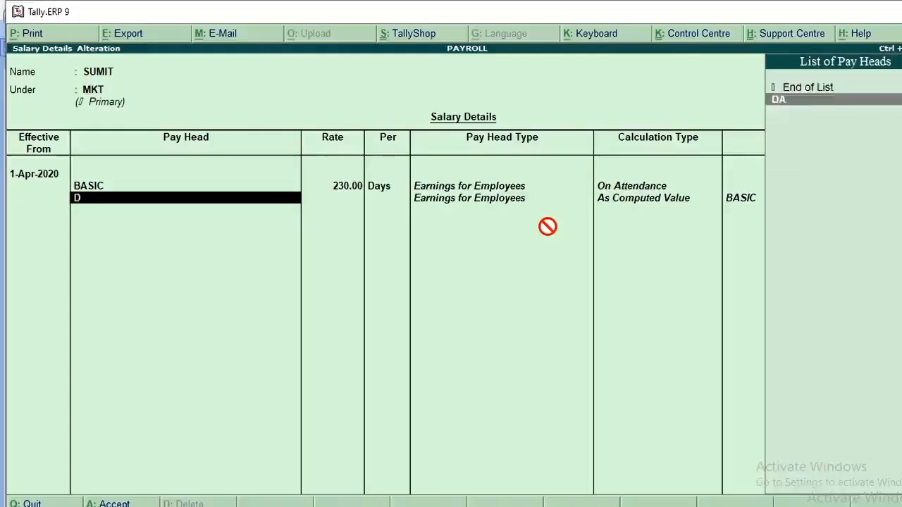
key("Return")
type("H")
key("Return")
type("M")
key("Return")
Add the P TAX, LIC and OVER TIME pay heads to the MKT employee's salary details
type("P")
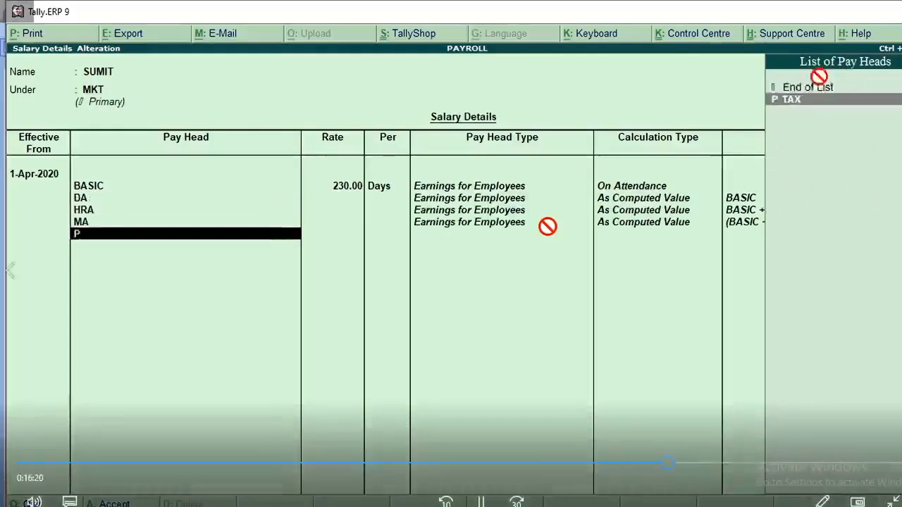
key("Return")
type("L")
key("Return")
type("O")
key("Return")
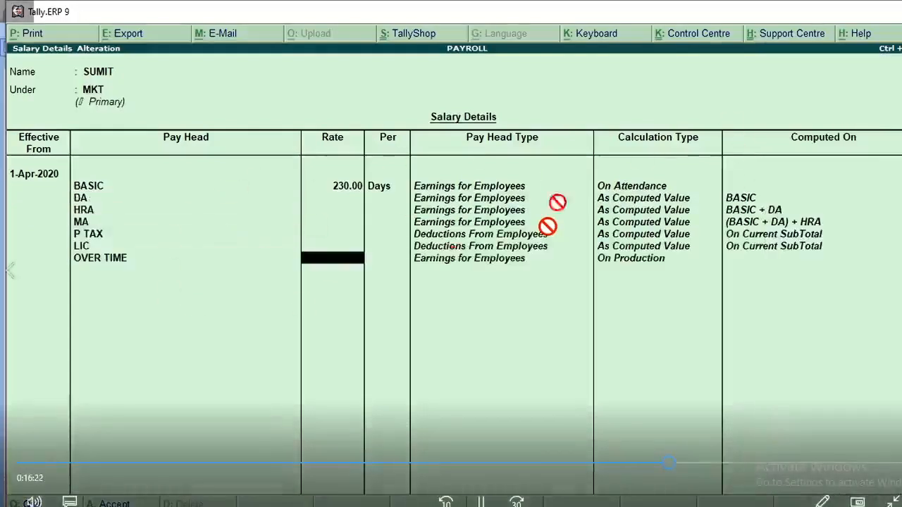
Set the MKT employee's OVER TIME rate to 30 per HRS and end the pay head list
type("30")
key("Return")
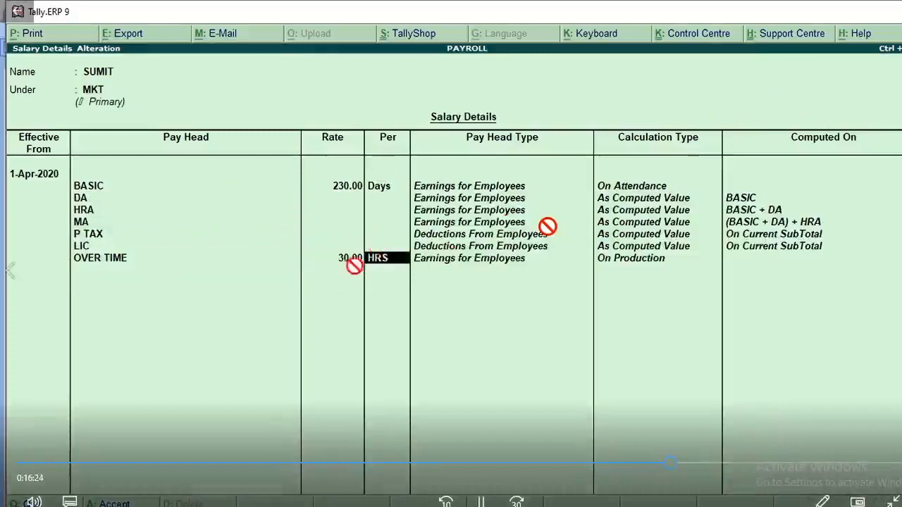
key("Return")
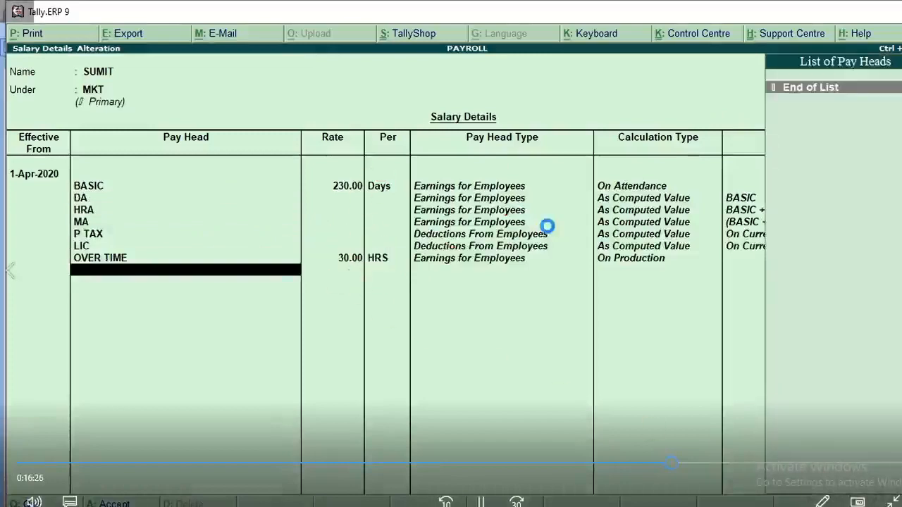
key("Return")
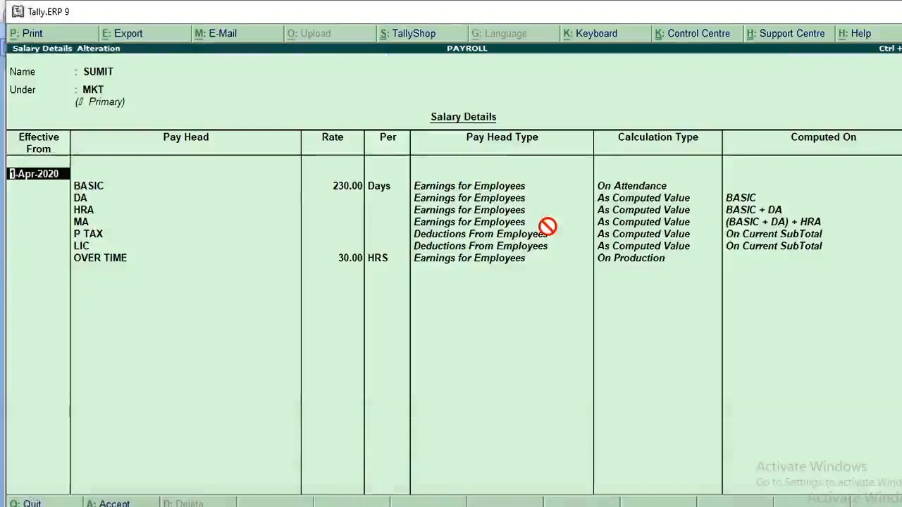
Set the MKT employee's OVER TIME rate to 23 and save the salary details
key("Return")
key("Return")
key("Return")
key("Return")
key("Return")
key("Return")
key("Return")
key("Return")
key("Return")
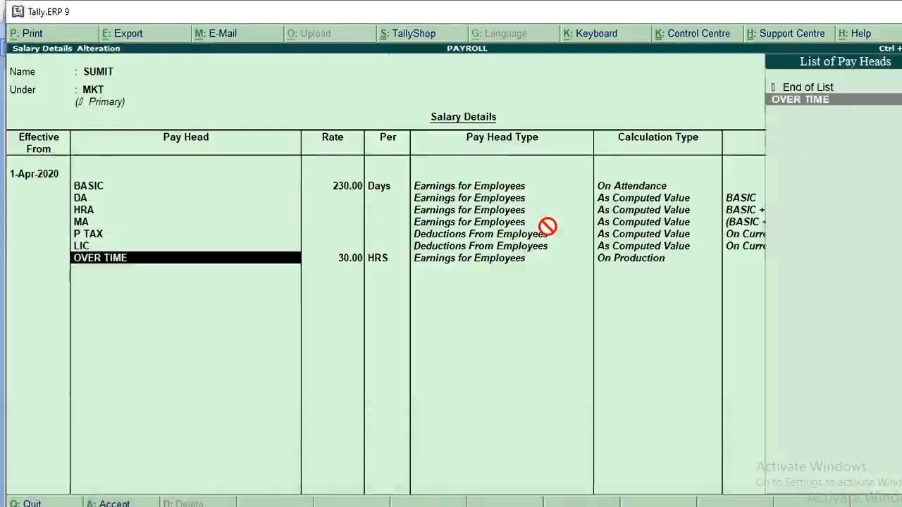
key("Return")
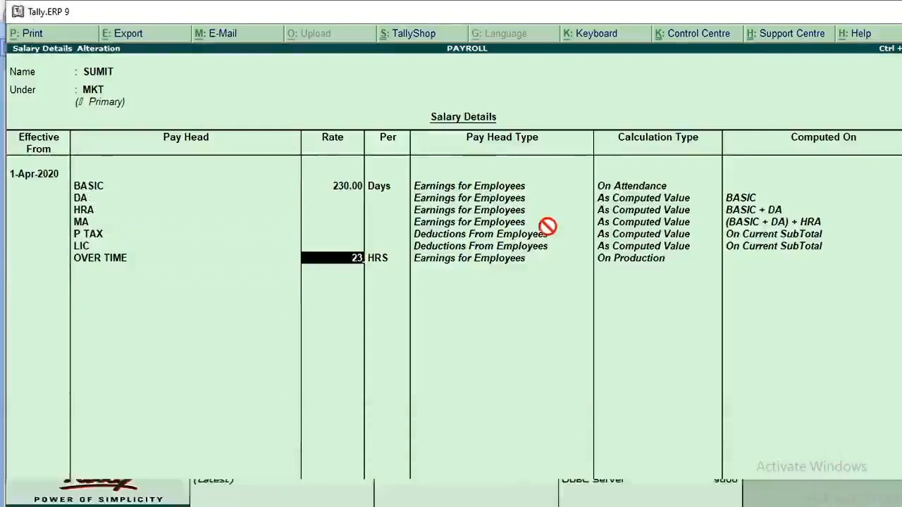
key("ctrl+a")
Open the salary details of the employee under PURCHASE and make them effective from 1-Apr-2020
key("Up")
key("Up")
key("Up")
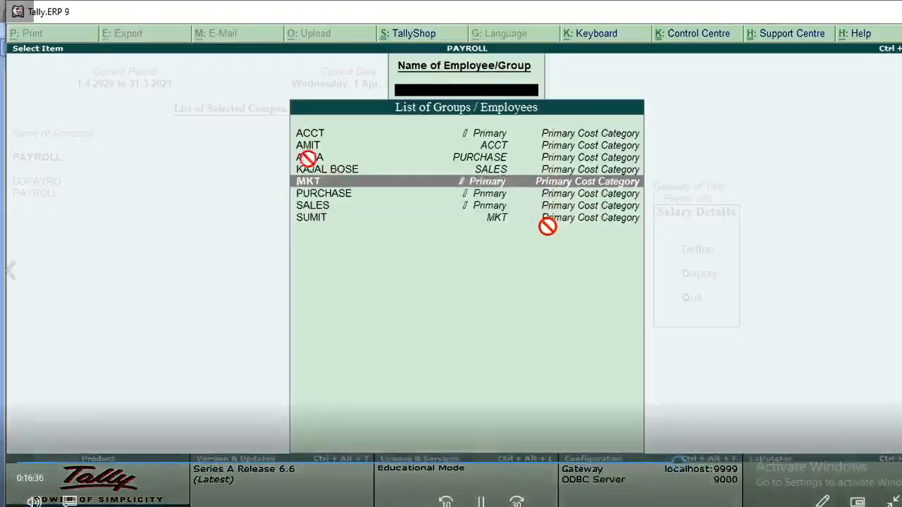
key("Up")
key("Up")
key("Return")
type("1-4")
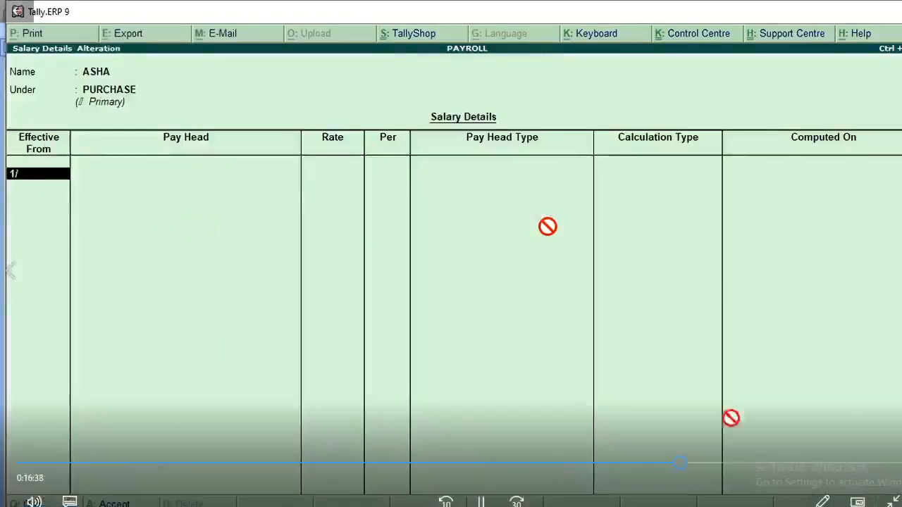
key("Return")
Add the BASIC pay head at a rate of 250 per Days for the PURCHASE employee
type("BA")
key("Return")
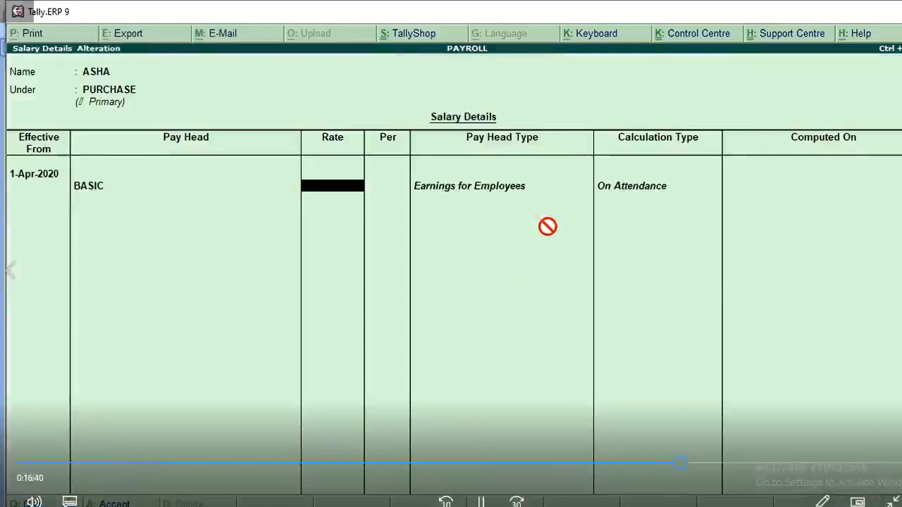
type("250")
key("Return")
key("Return")
Add the DA, HRA, MA, P TAX and LIC pay heads to the PURCHASE employee's salary details
type("D")
key("Return")
type("HRA")
key("Return")
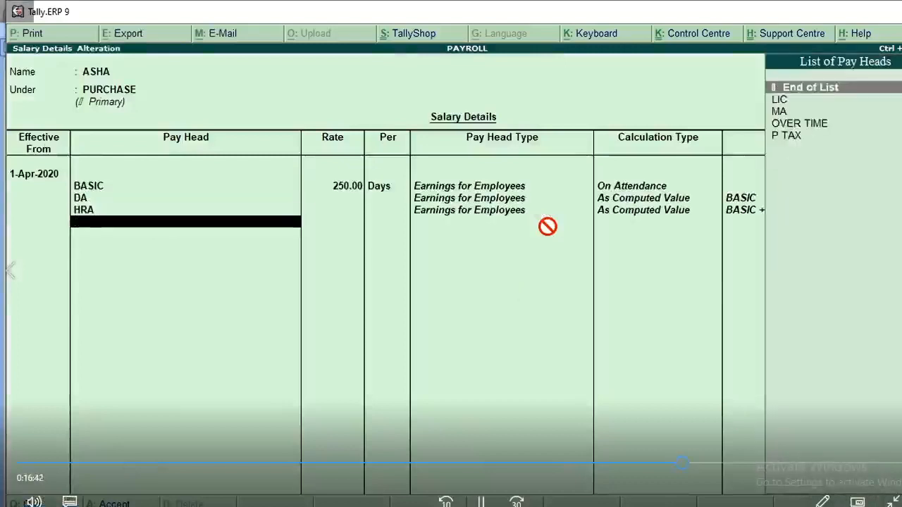
type("M")
key("Return")
type("P")
key("Return")
type("L")
Add OVER TIME at 25 per HRS for the PURCHASE employee and save the salary details
key("Return")
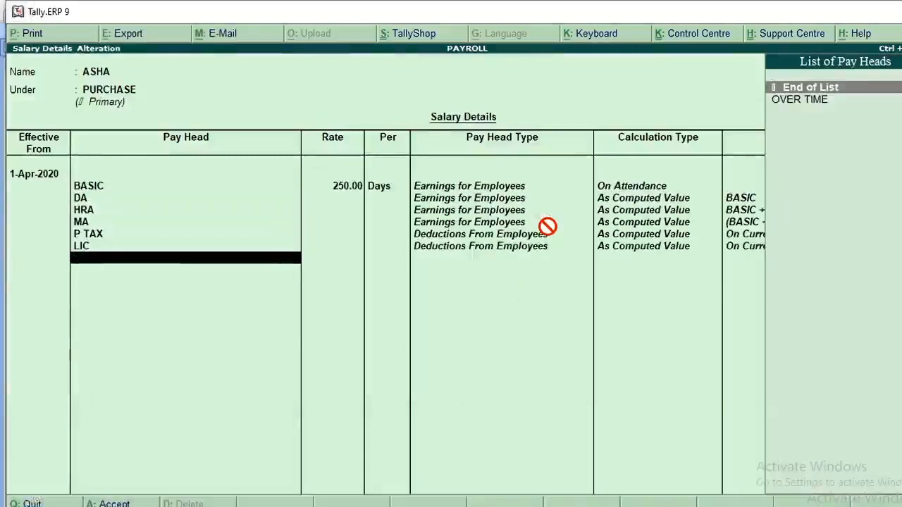
type("O")
key("Return")
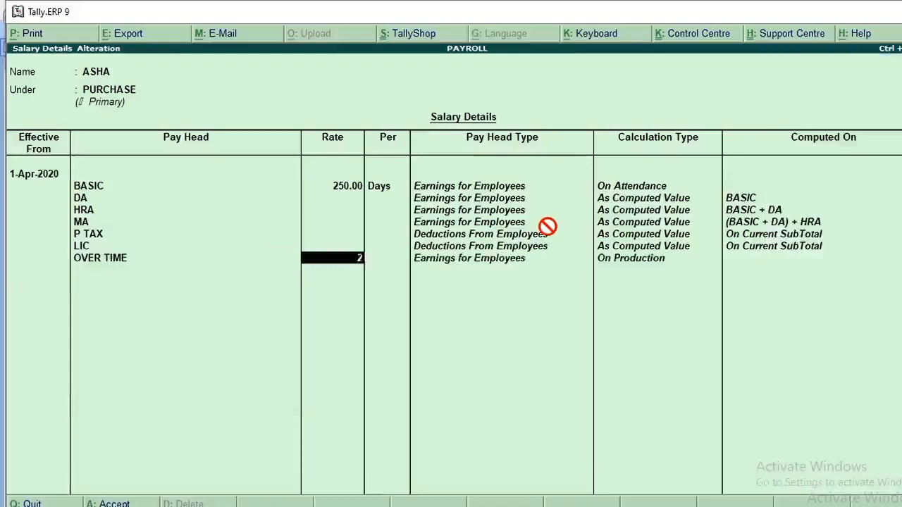
key("Return")
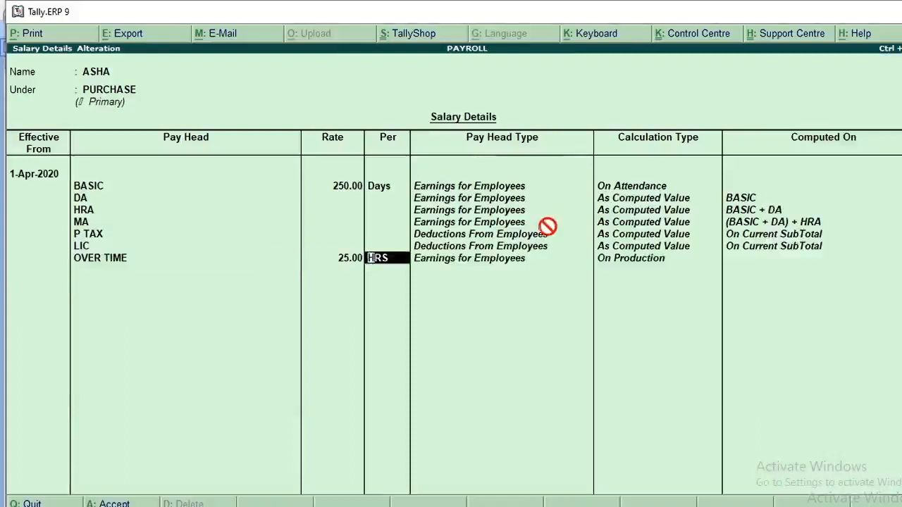
key("ctrl+a")
Define salary details for the employee under SALES, effective 1-Apr-2020, with BASIC at 300 per Days
type("KA")
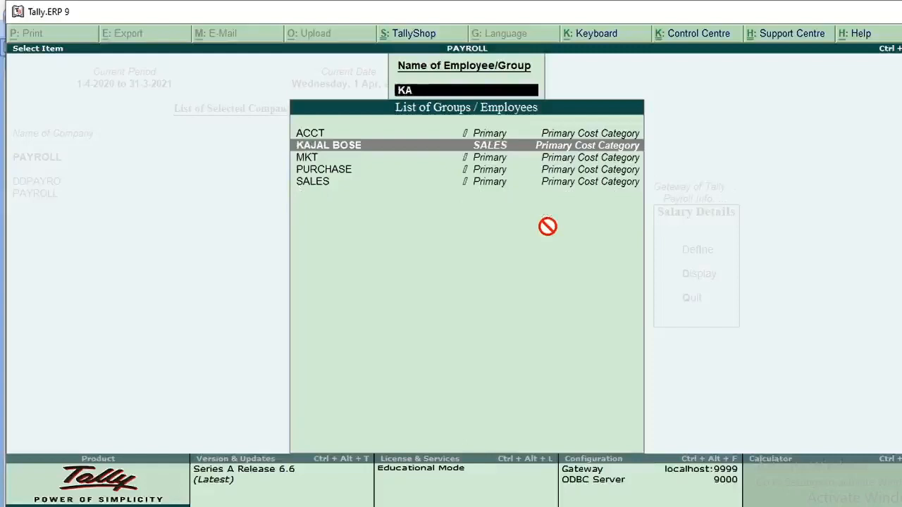
key("Return")
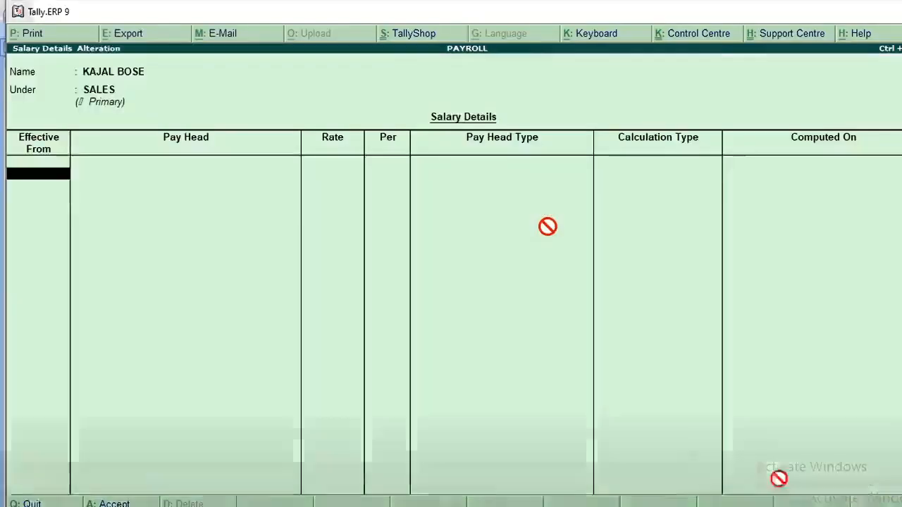
type("1/4")
key("Return")
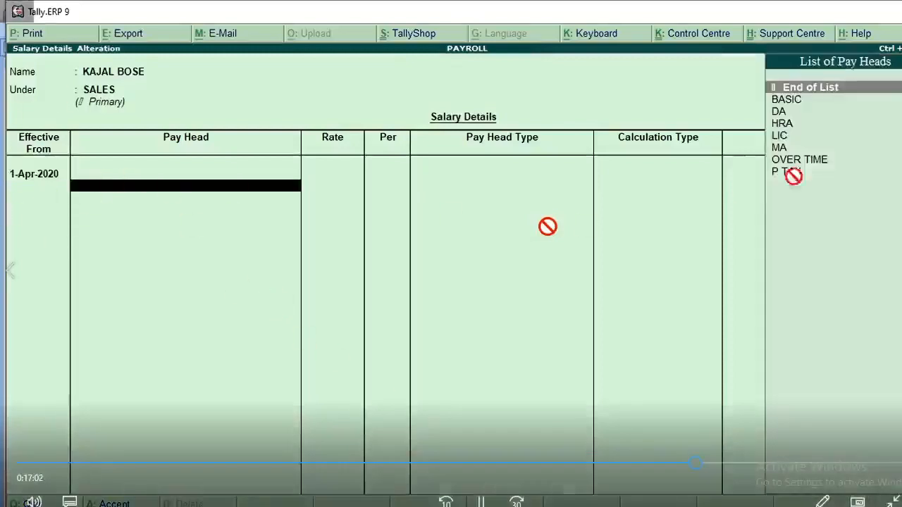
key("Return")
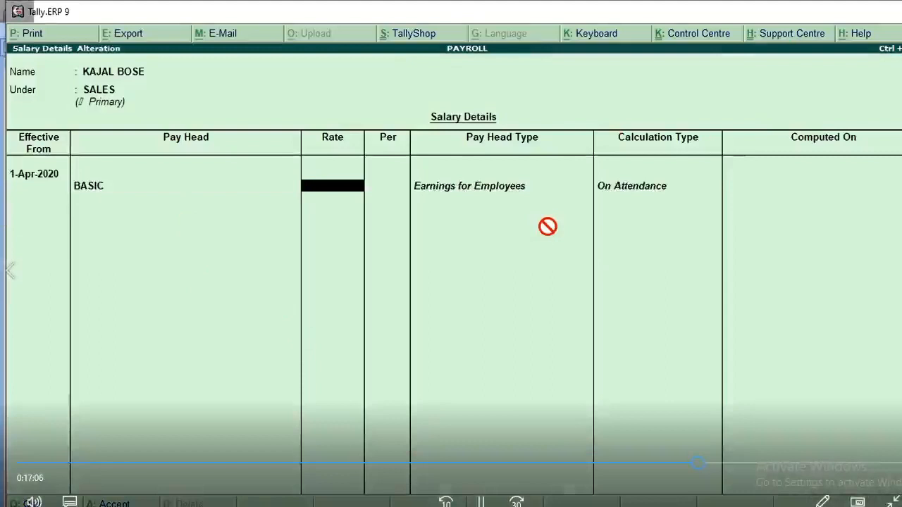
type("300")
key("Return")
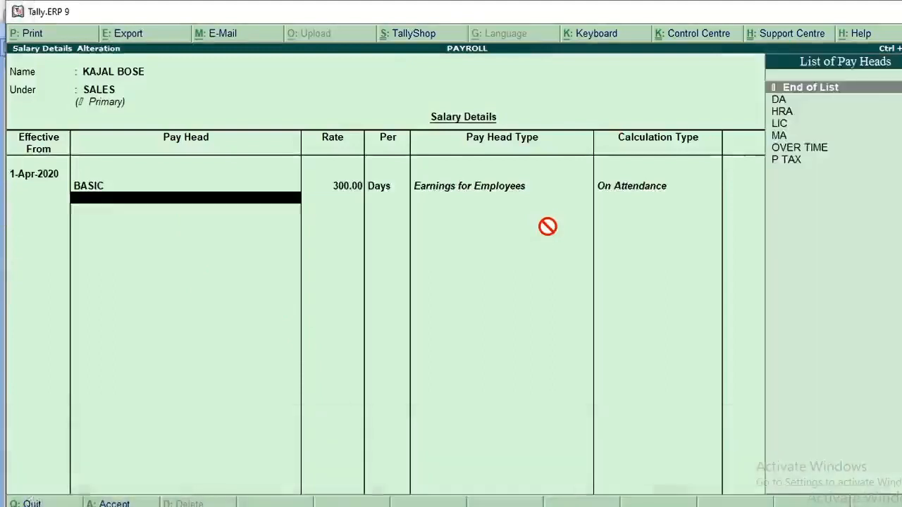
Add the DA, HRA, MA, P TAX and LIC pay heads to the SALES employee's salary details
type("D")
key("Return")
type("H")
key("Return")
type("M")
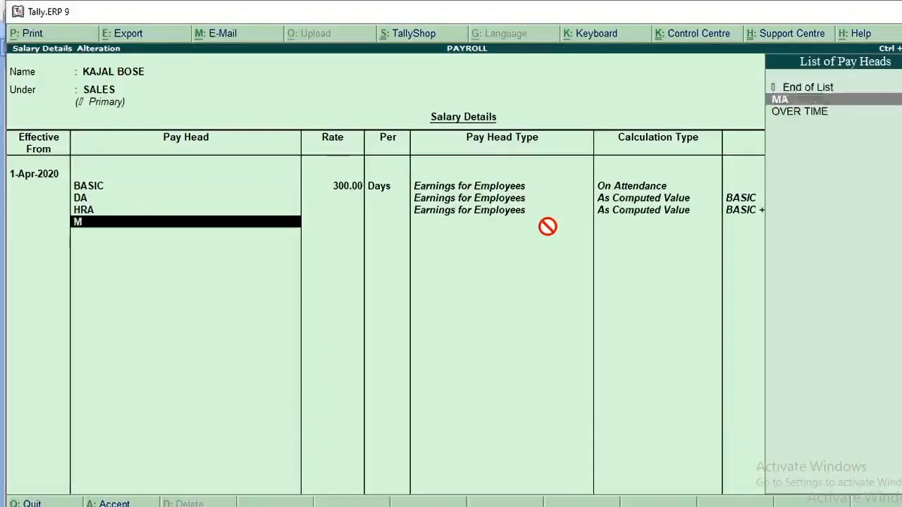
key("Return")
type("P")
key("Return")
type("L")
key("Return")
Add OVER TIME at 30 per HRS for the SALES employee and save the salary details
type("O")
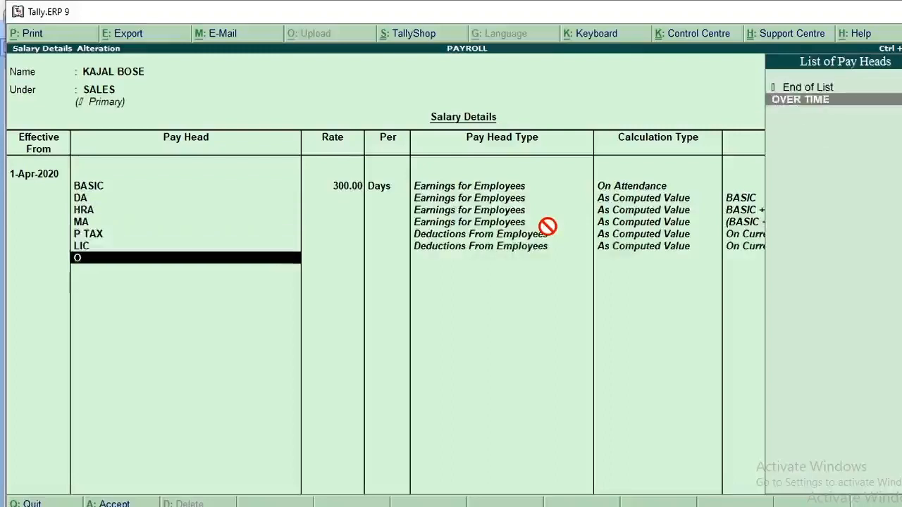
key("Return")
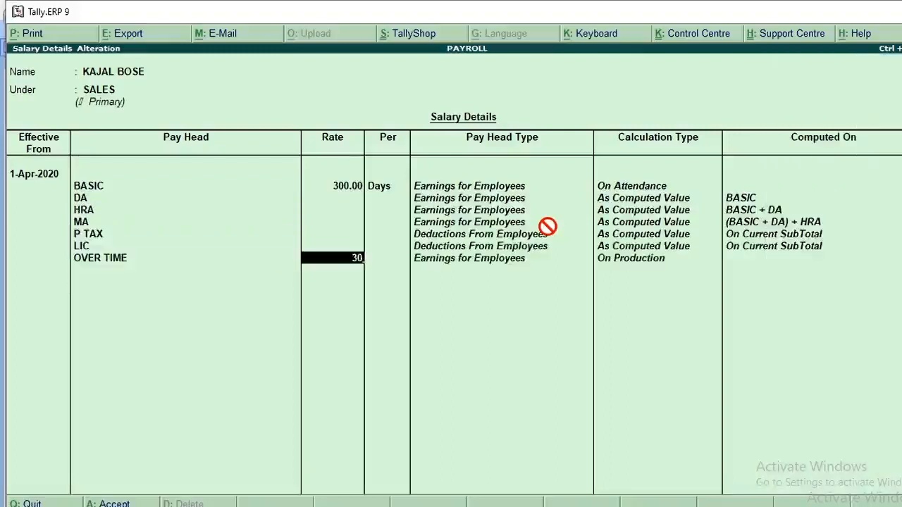
key("Return")
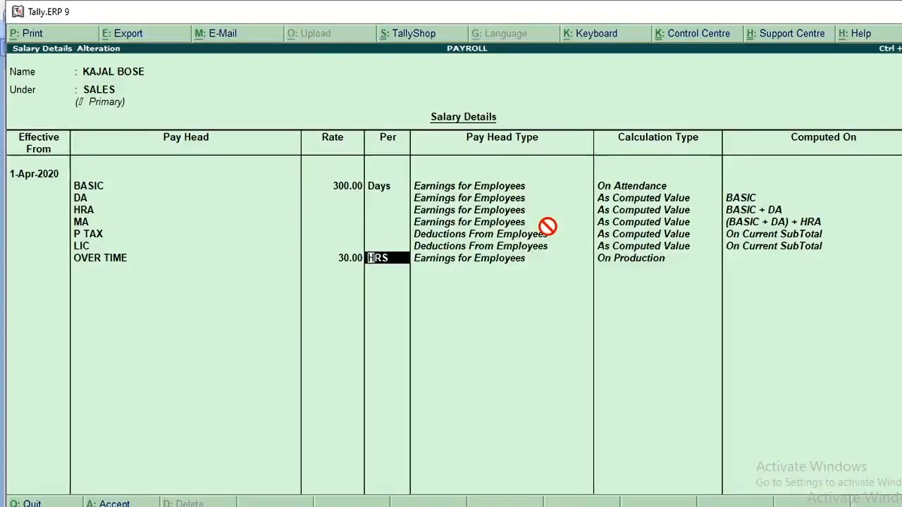
key("ctrl+a")
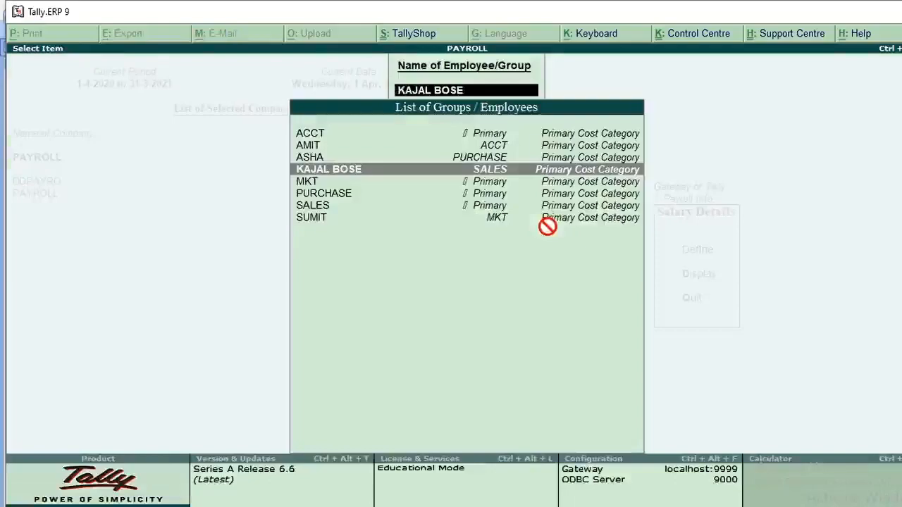
Switch to the Word document and review the attendance table and voucher instructions in section 9
key("alt+Tab")
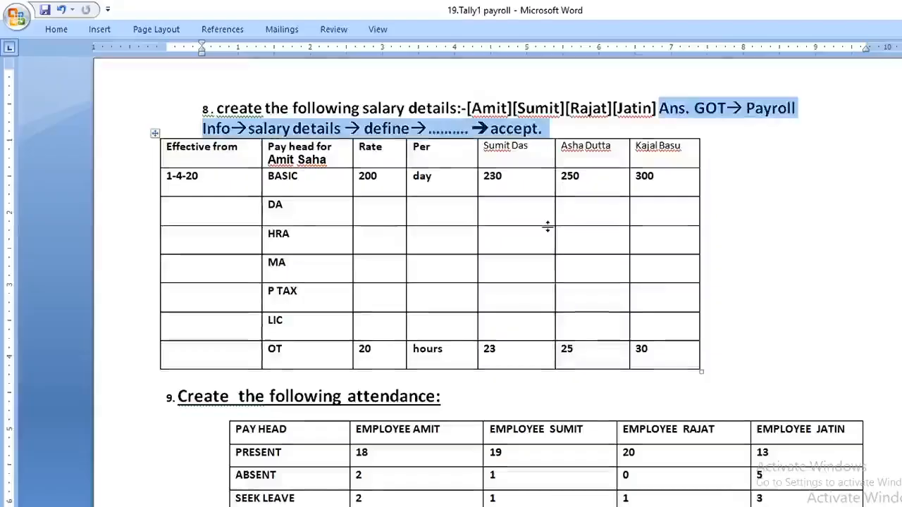
scroll(547, 225, "down", 5)
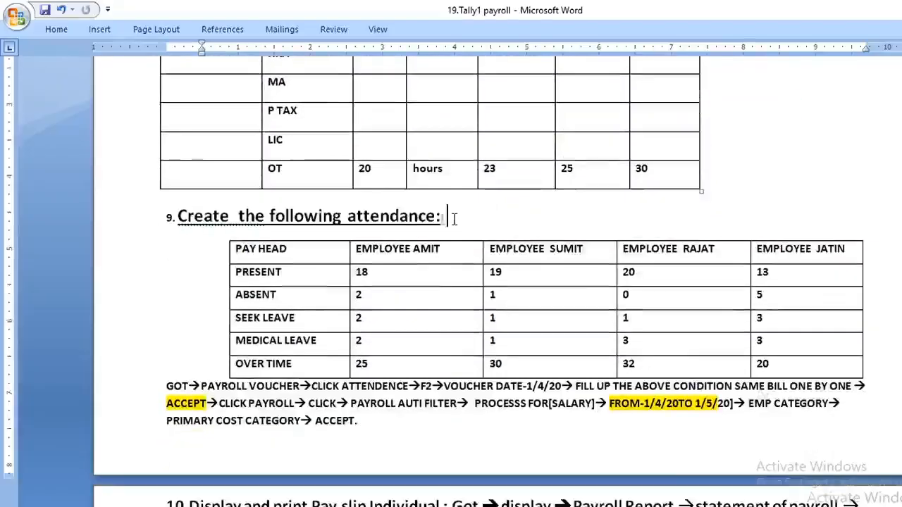
left_click_drag(455, 219, 194, 219)
scroll(374, 224, "down", 3)
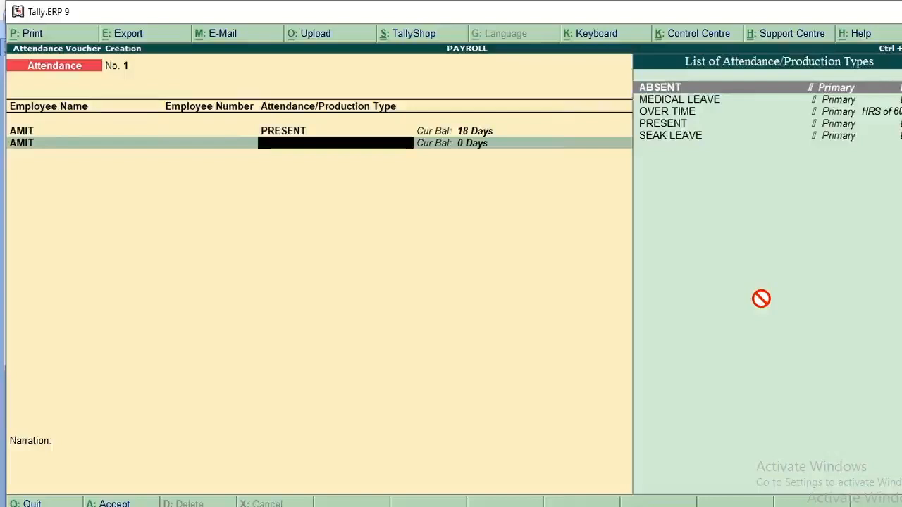
Record 2 days of ABSENT for the ACCT employee in the attendance voucher
key("BackSpace")
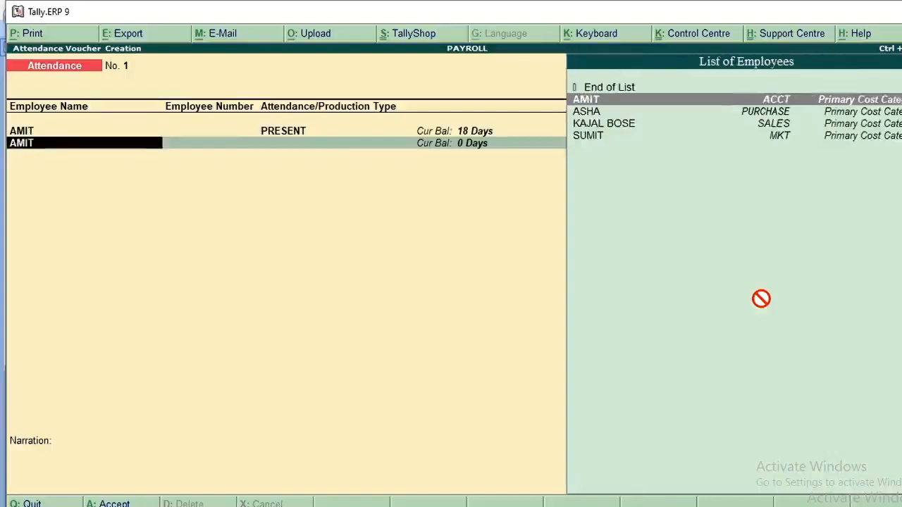
key("Return")
type("B")
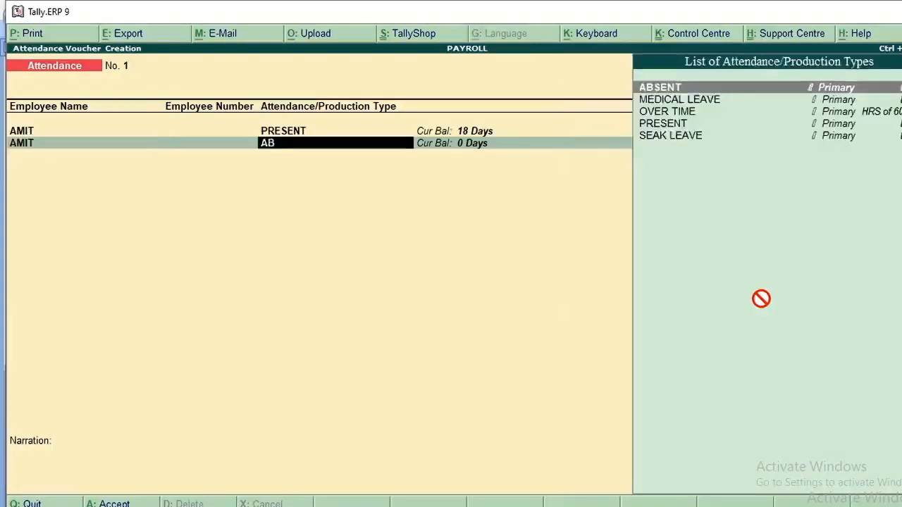
key("Return")
type("2")
key("Return")
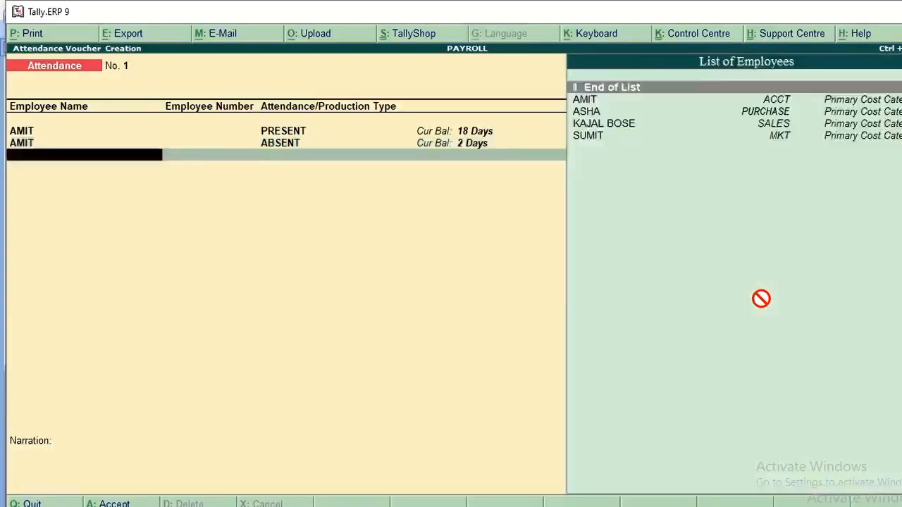
Add an attendance line for the ACCT employee with SEAK LEAVE of 2 days
type("AMI")
key("Return")
type("S")
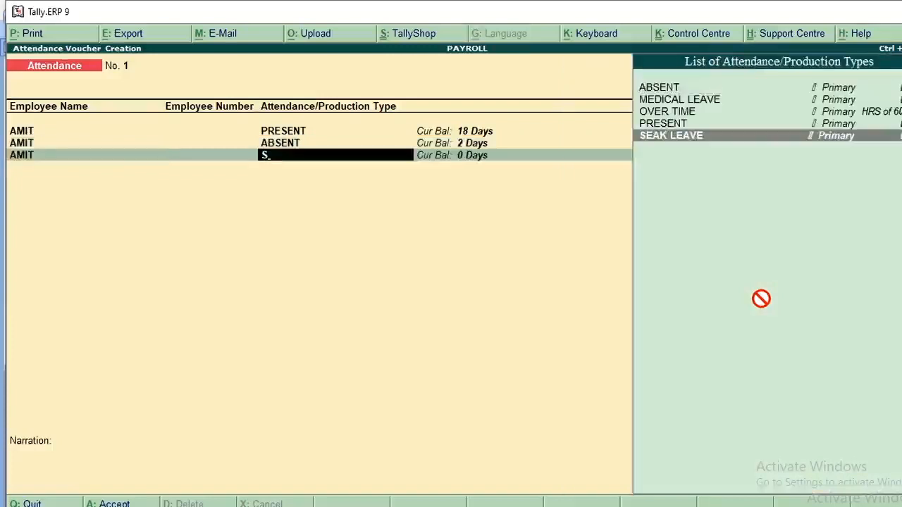
key("Return")
type("2")
key("Return")
Add an attendance line for the ACCT employee with MEDICAL LEAVE of 2 days
type("A")
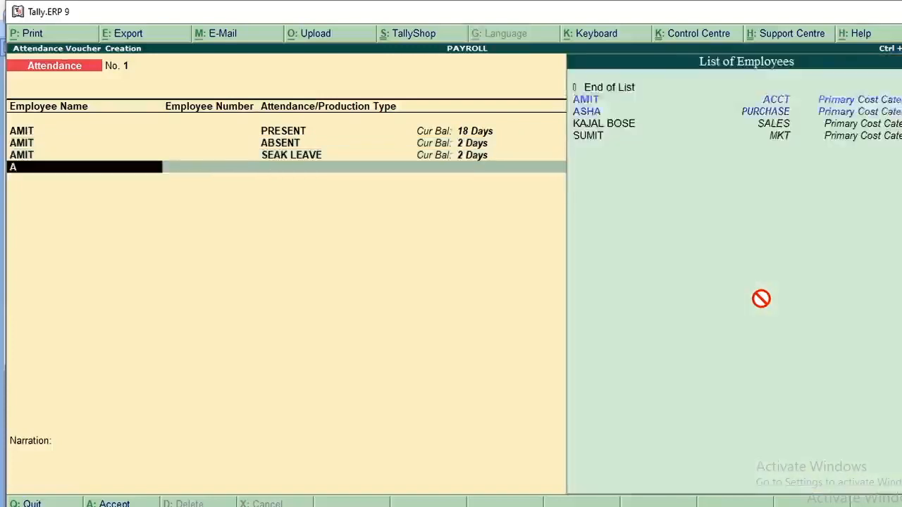
type("MI")
key("Return")
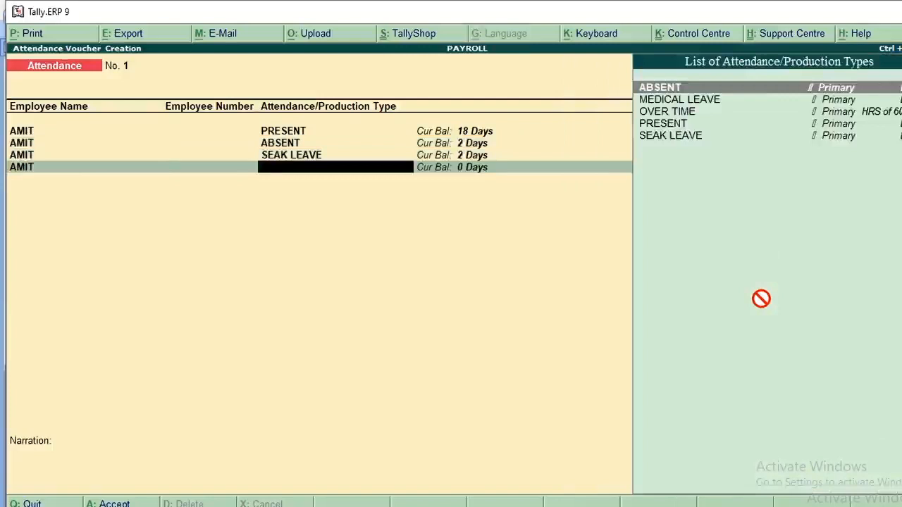
type("ME")
key("Return")
type("2")
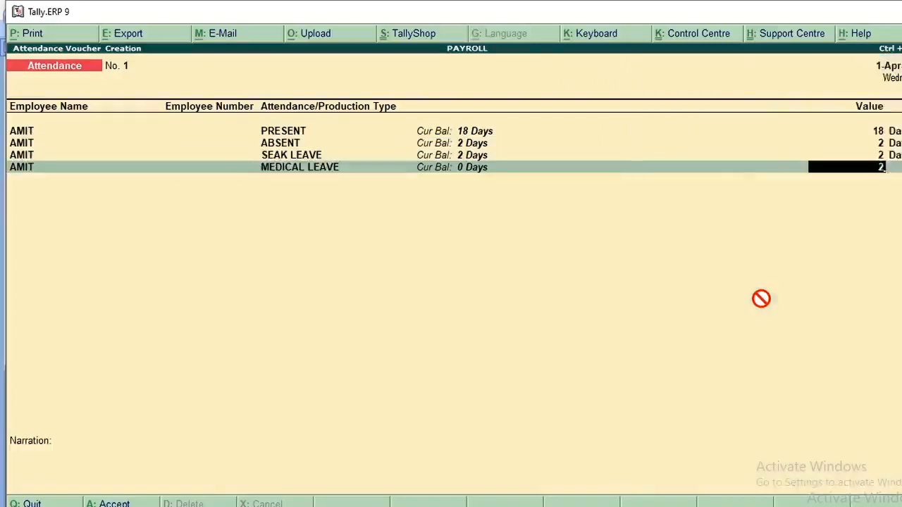
key("Return")
Add an attendance line for the ACCT employee with OVER TIME of 25 HRS
type("AMI")
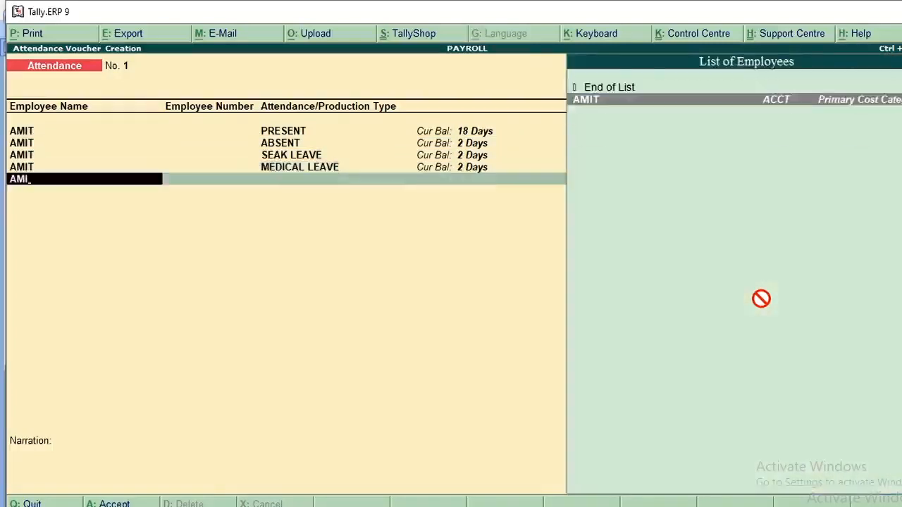
key("Return")
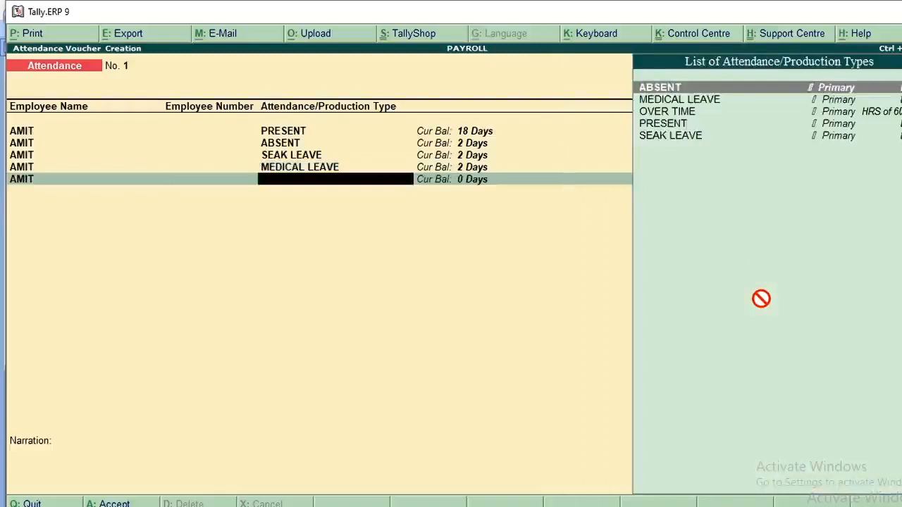
type("O")
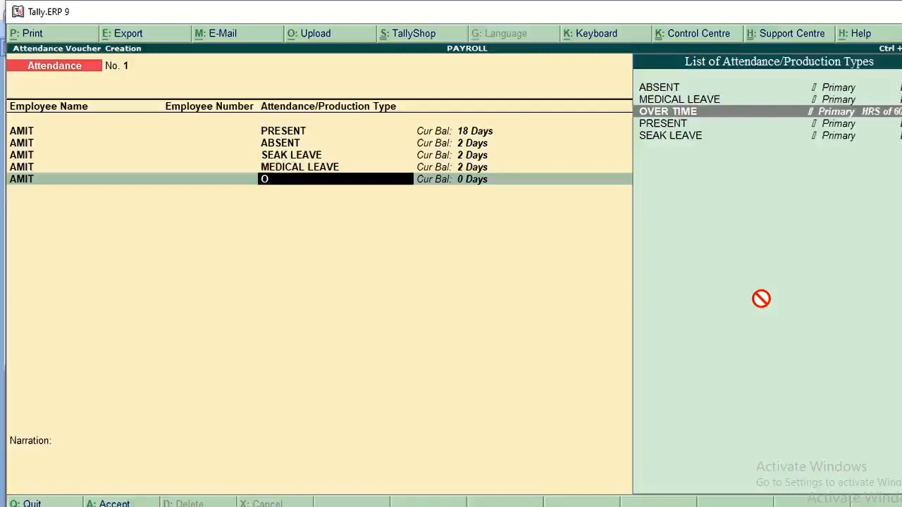
key("BackSpace")
key("BackSpace")
key("BackSpace")
key("Return")
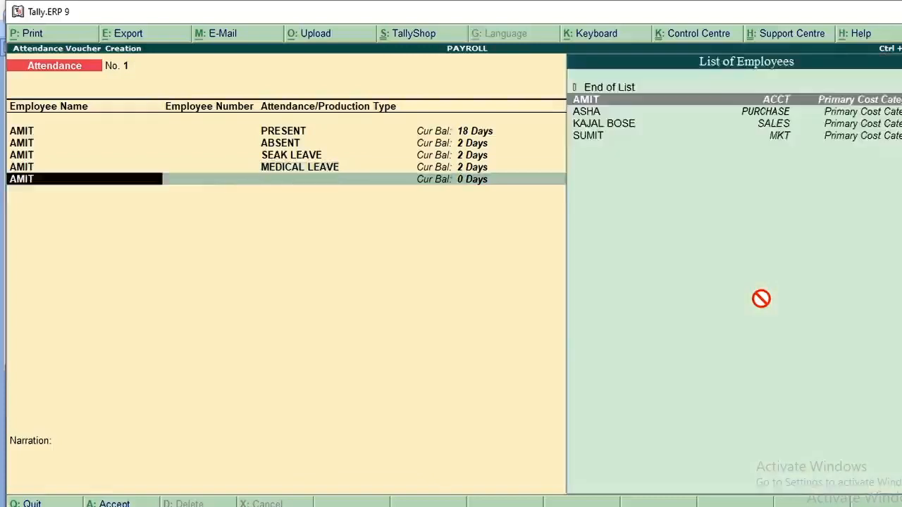
key("Return")
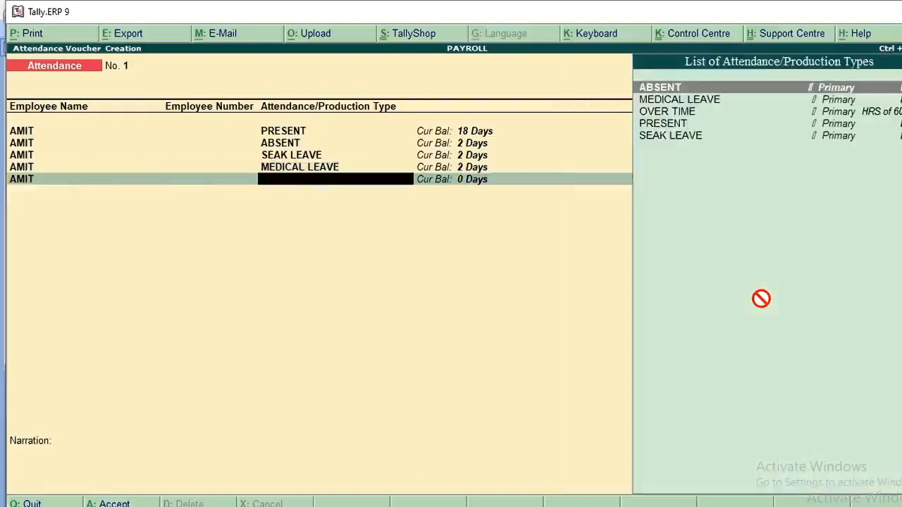
key("Down")
key("Down")
key("Return")
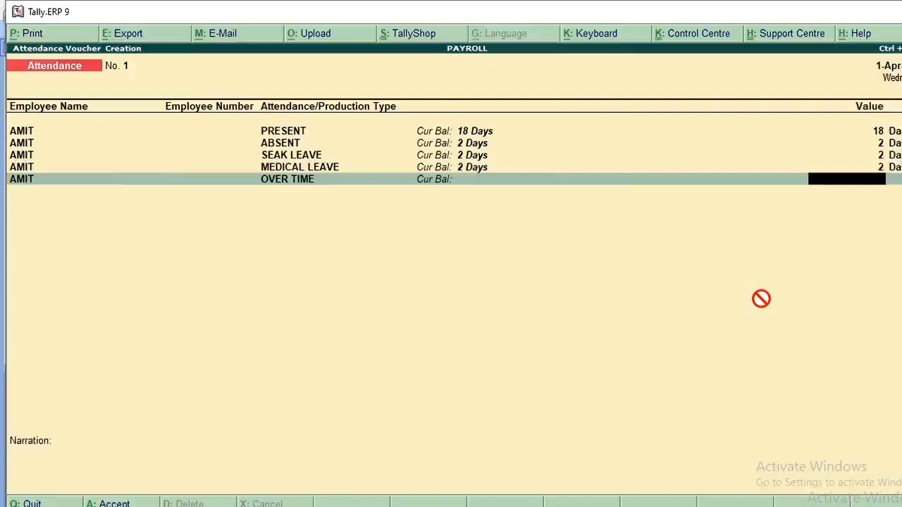
type("25")
key("Return")
key("Return")
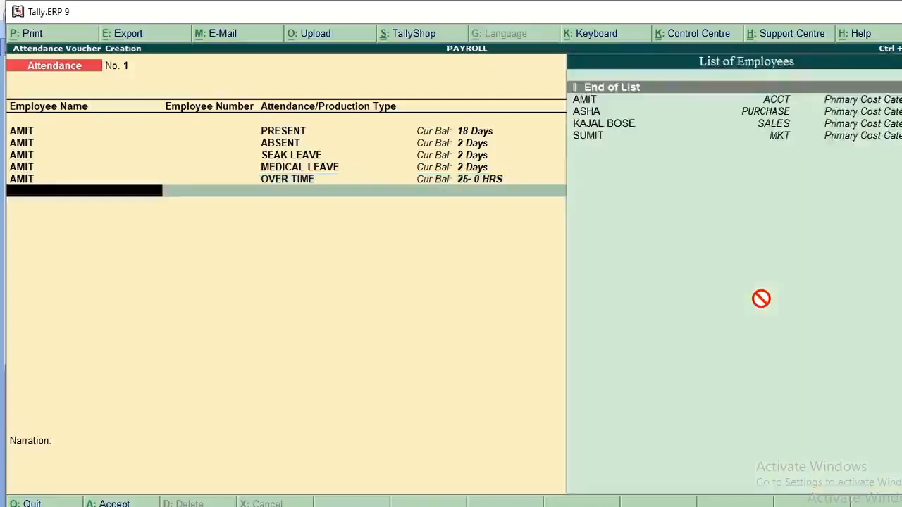
Add an attendance line for the MKT employee with PRESENT of 19 days
type("SUM")
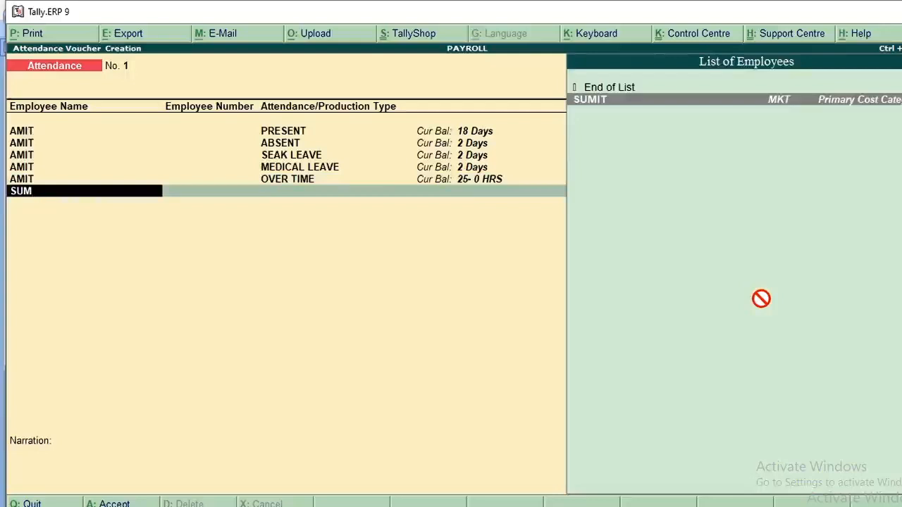
key("BackSpace")
key("BackSpace")
key("Return")
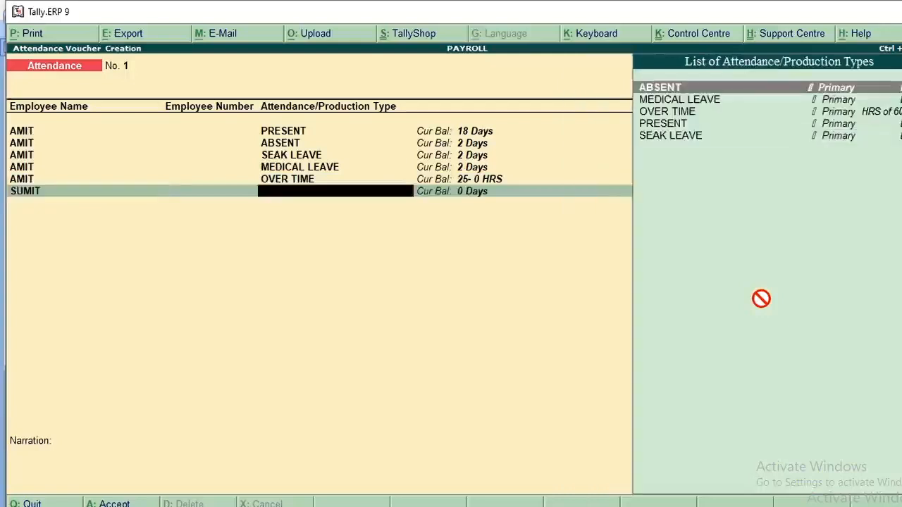
type("PR")
key("Return")
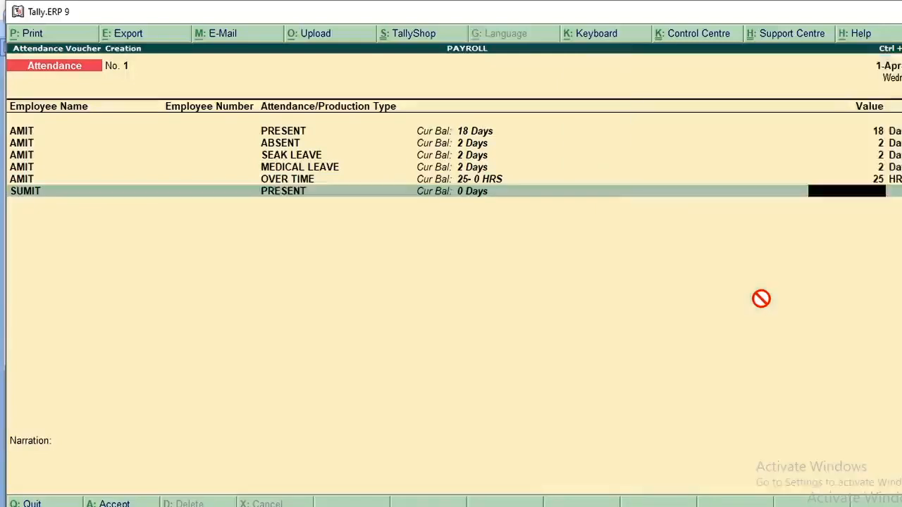
type("19")
key("Return")
Add an attendance line for the MKT employee with ABSENT of 1 day
type("SU")
key("Return")
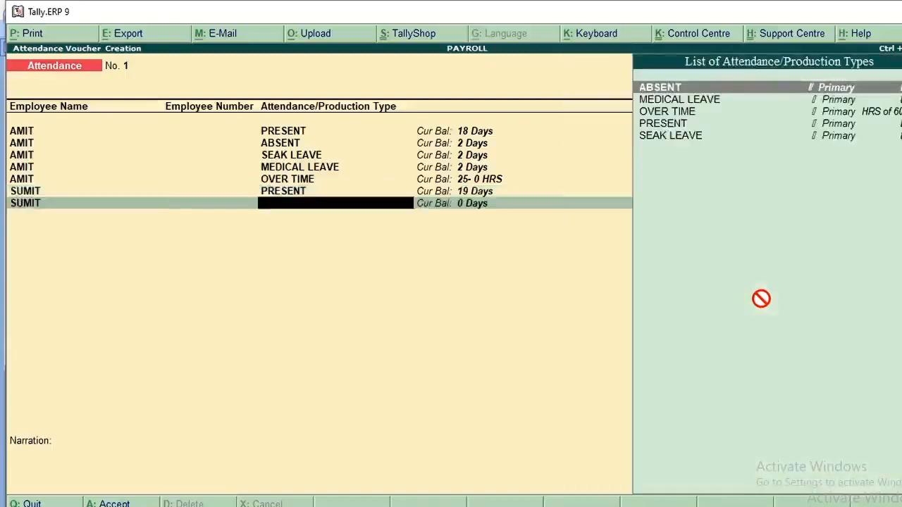
type("AB")
key("Return")
type("1")
key("Return")
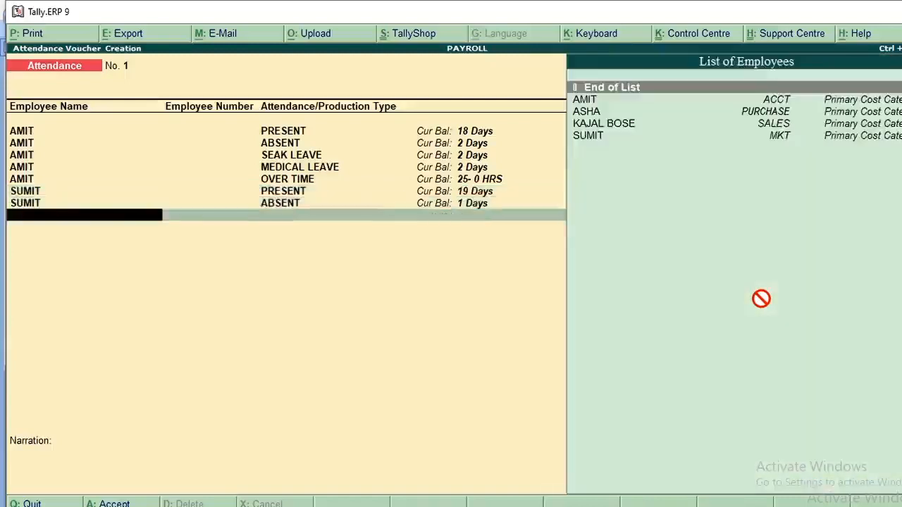
Add an attendance line for the MKT employee with SEAK LEAVE of 1 day
type("SU")
key("Return")
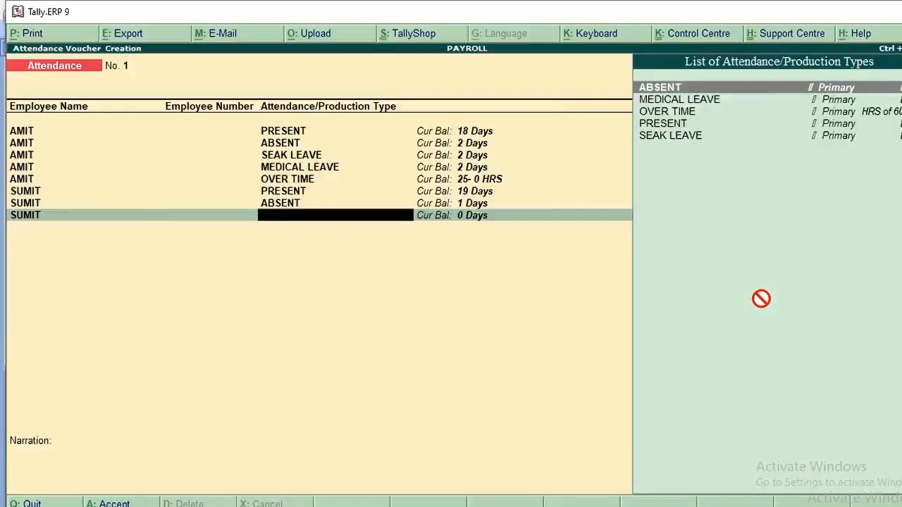
type("SE")
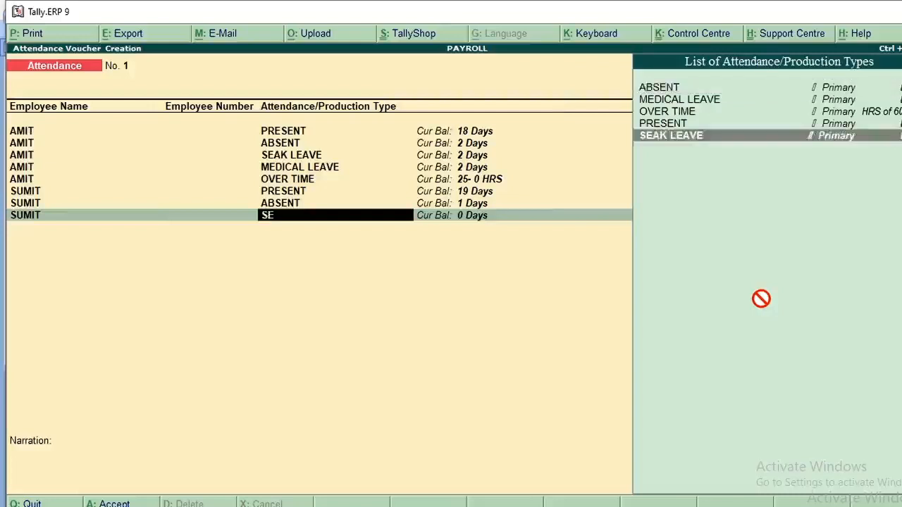
key("Return")
type("1")
key("Return")
Add an attendance line for the MKT employee with MEDICAL LEAVE of 1 day
type("SUM")
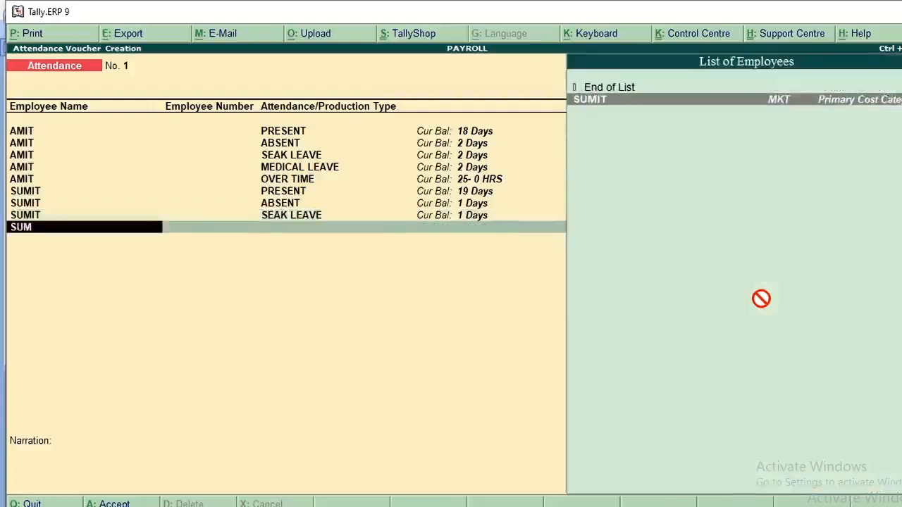
key("Return")
type("ME")
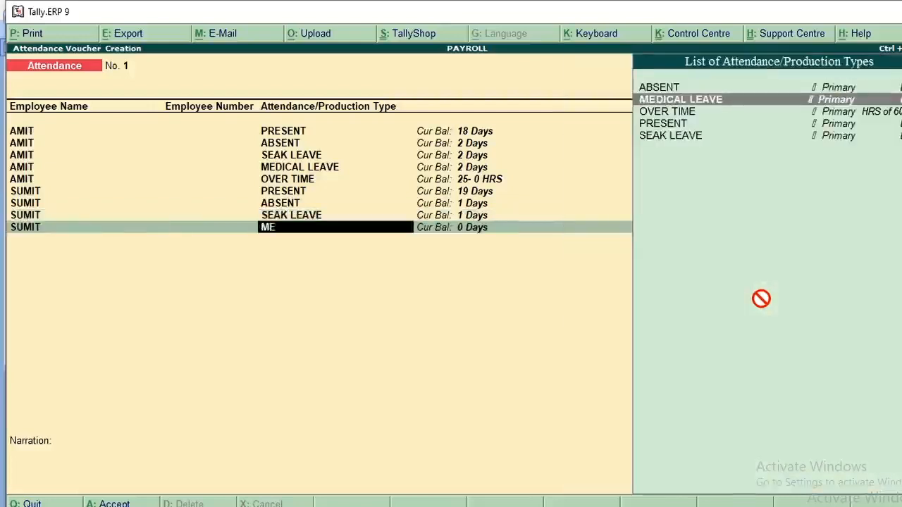
key("Return")
type("1")
key("Return")
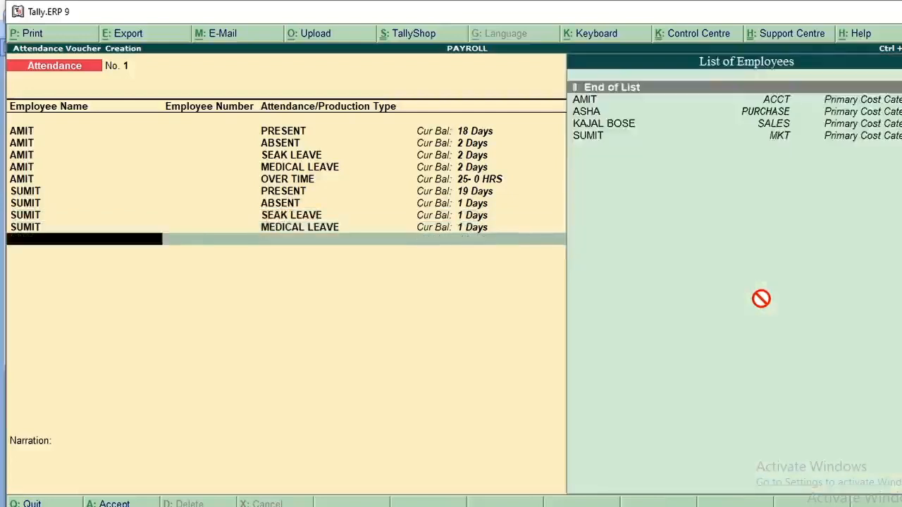
Add an attendance line for the MKT employee with OVER TIME of 30 HRS
type("SU")
key("Return")
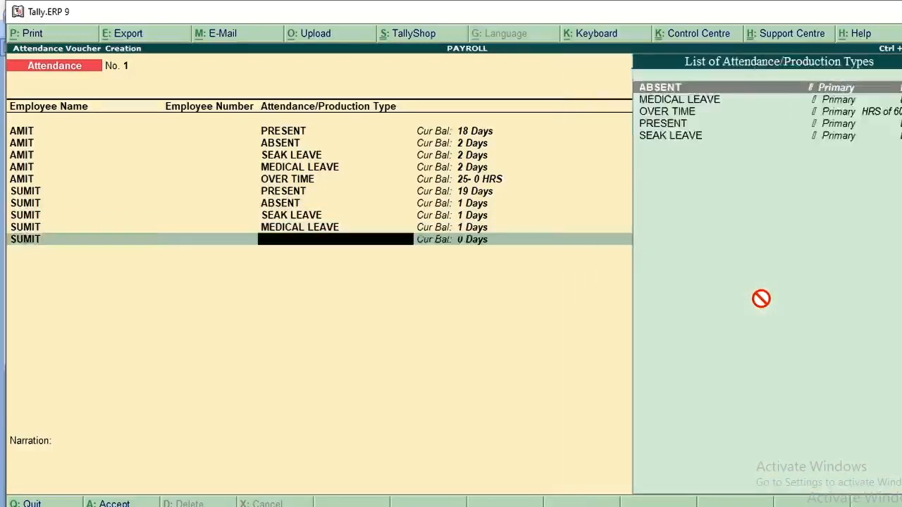
type("O")
key("Return")
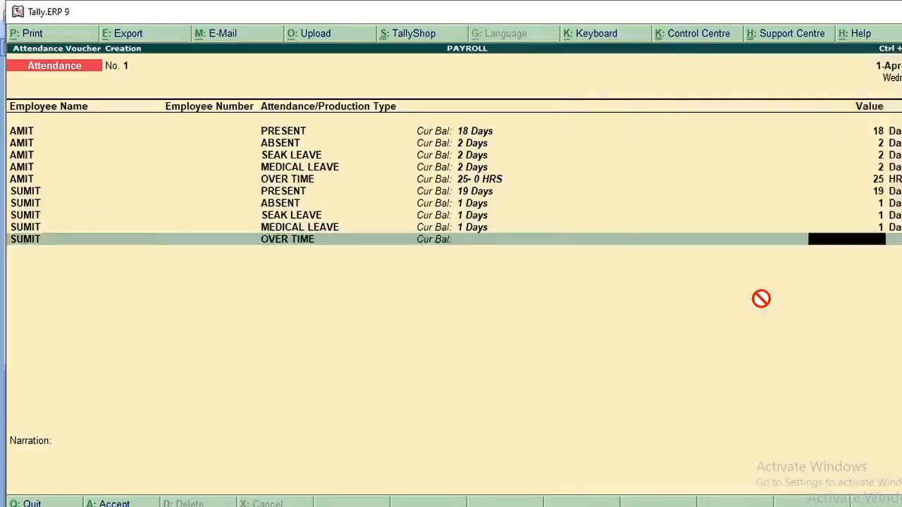
type("30")
key("Return")
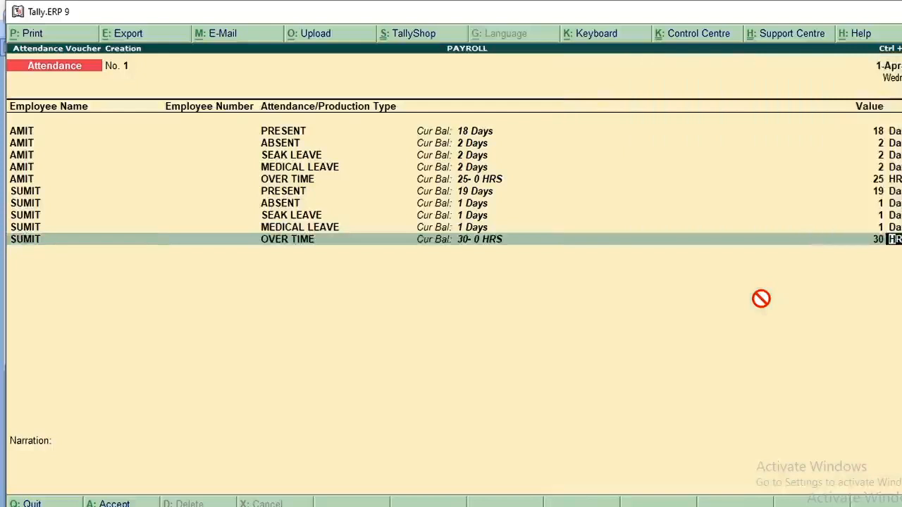
key("Return")
Add an attendance line for the PURCHASE employee with PRESENT of 20 days
type("ASHA")
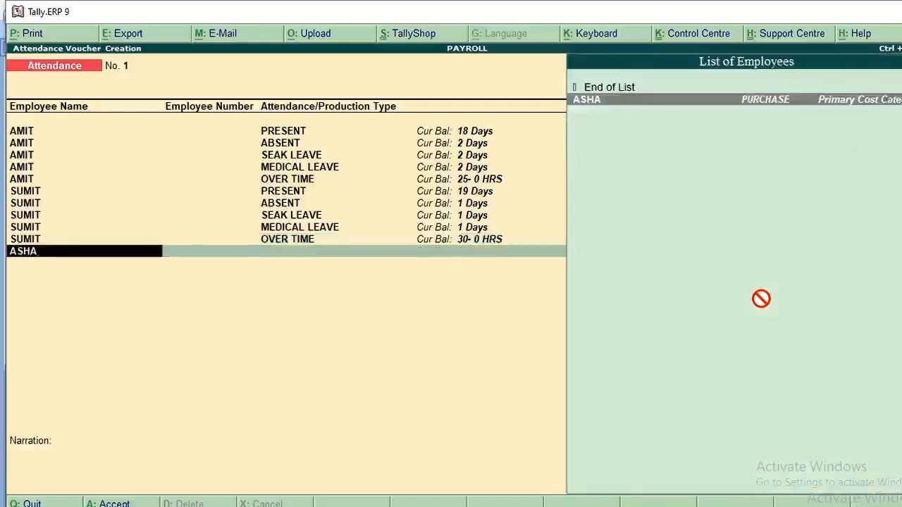
key("Return")
type("P")
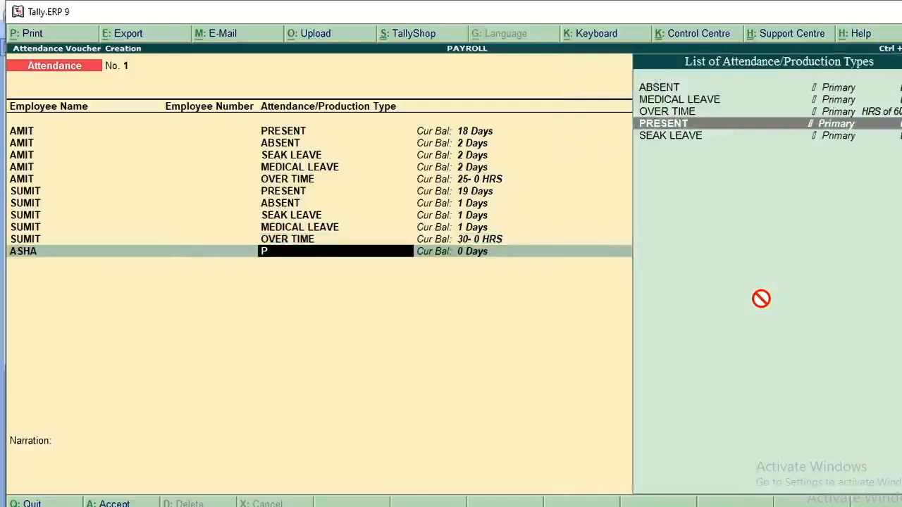
key("Return")
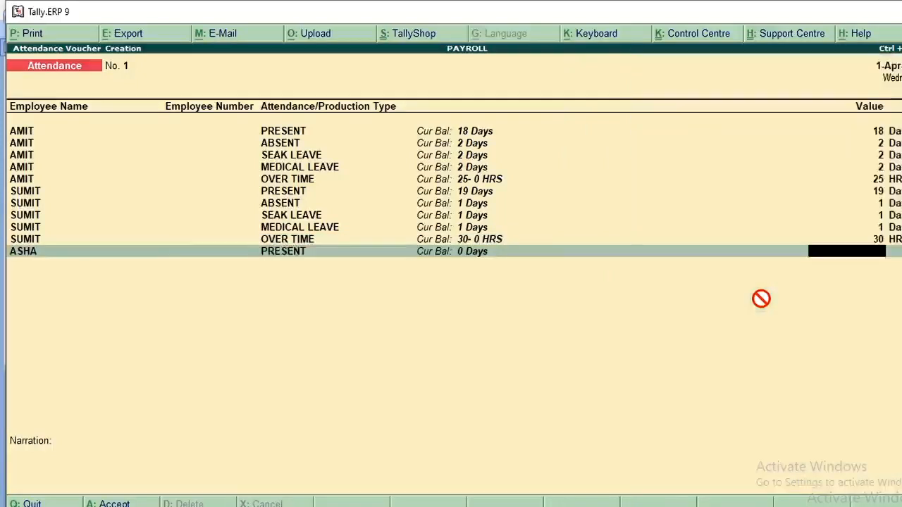
type("20")
key("Return")
Add an attendance line for the PURCHASE employee with ABSENT of 1 day
type("AS")
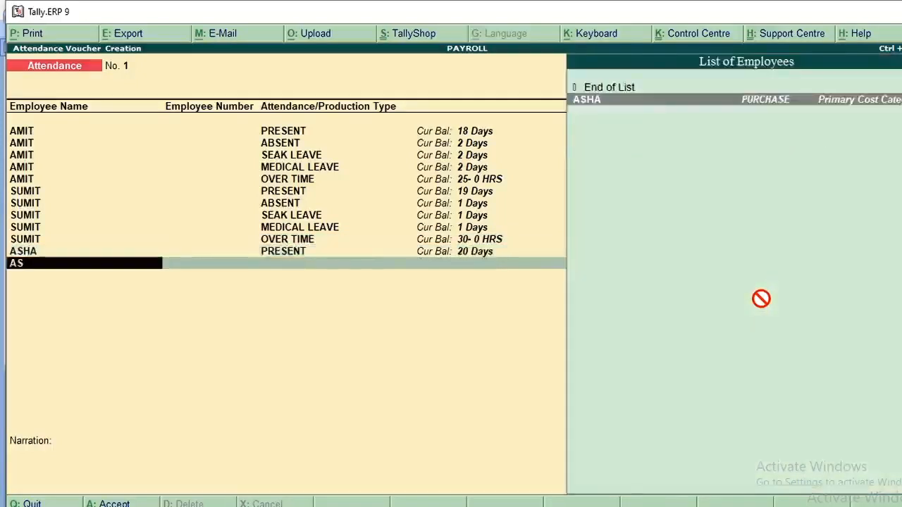
key("Return")
type("AB")
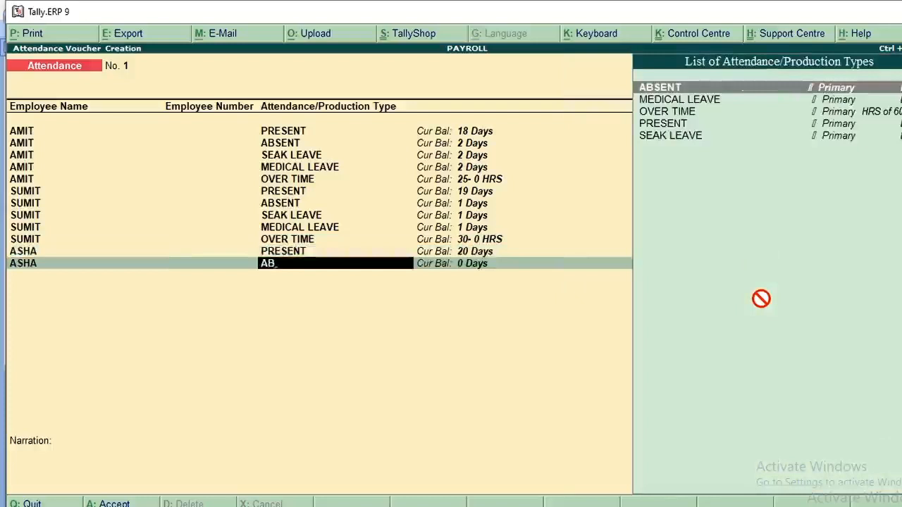
key("Return")
type("1")
key("Return")
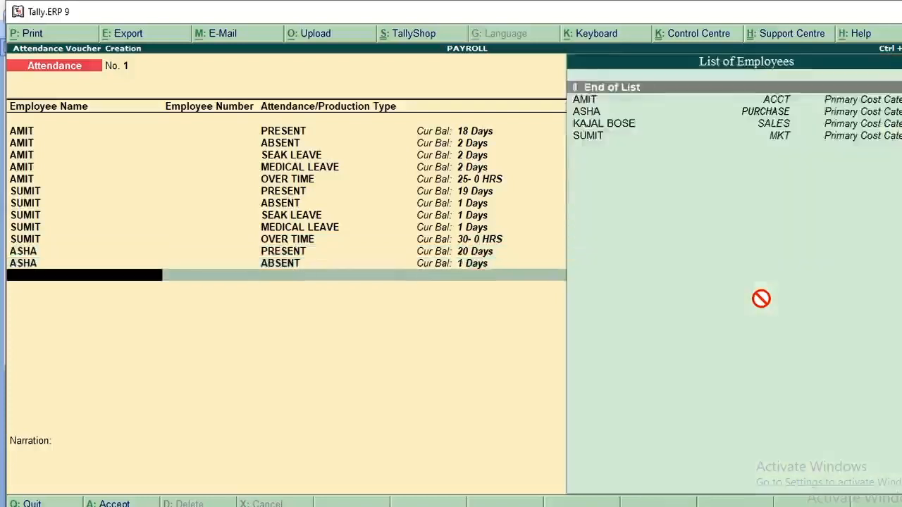
Add an attendance line for the PURCHASE employee with SEAK LEAVE of 1 day
type("AS")
key("Return")
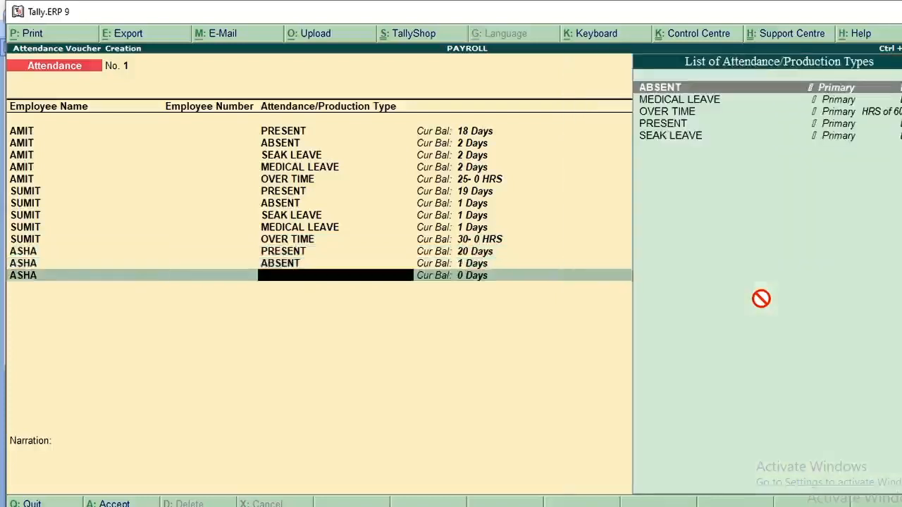
type("SE")
key("Return")
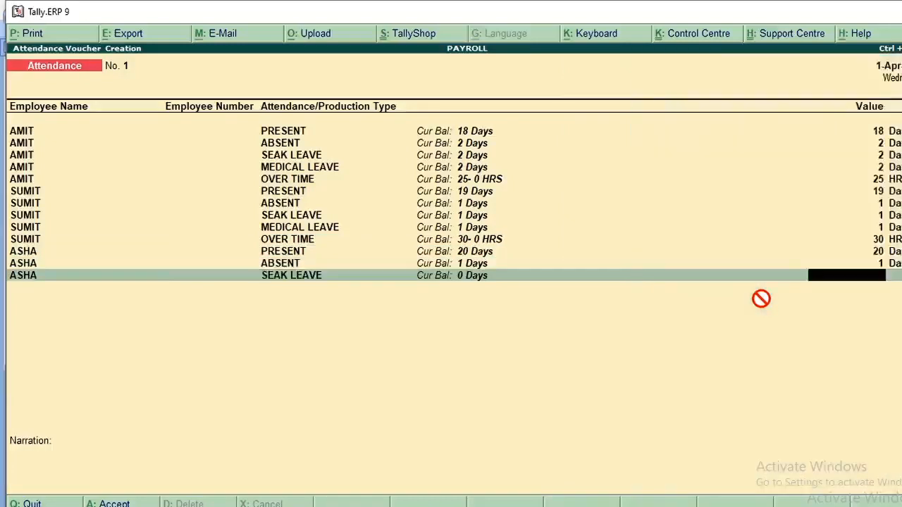
type("1")
key("Return")
Add an attendance line for the PURCHASE employee with MEDICAL LEAVE of 1 day
type("AS")
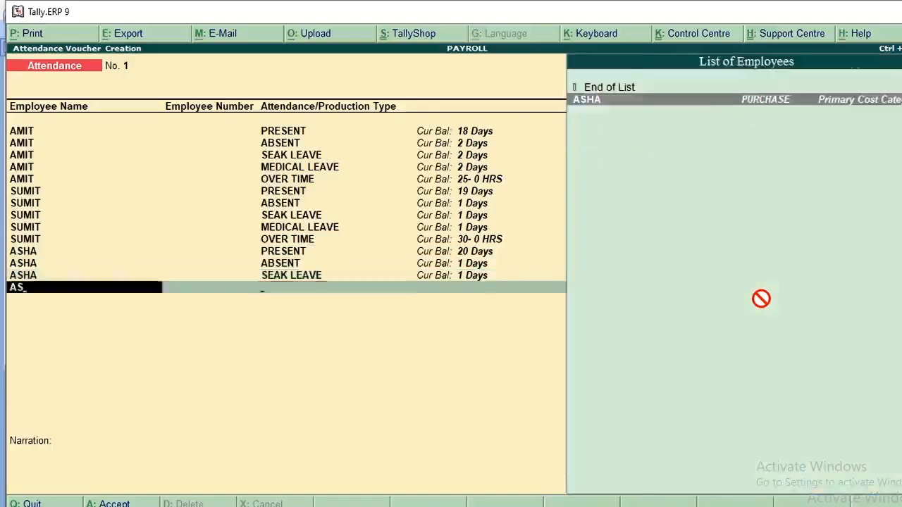
key("Return")
type("M")
key("Return")
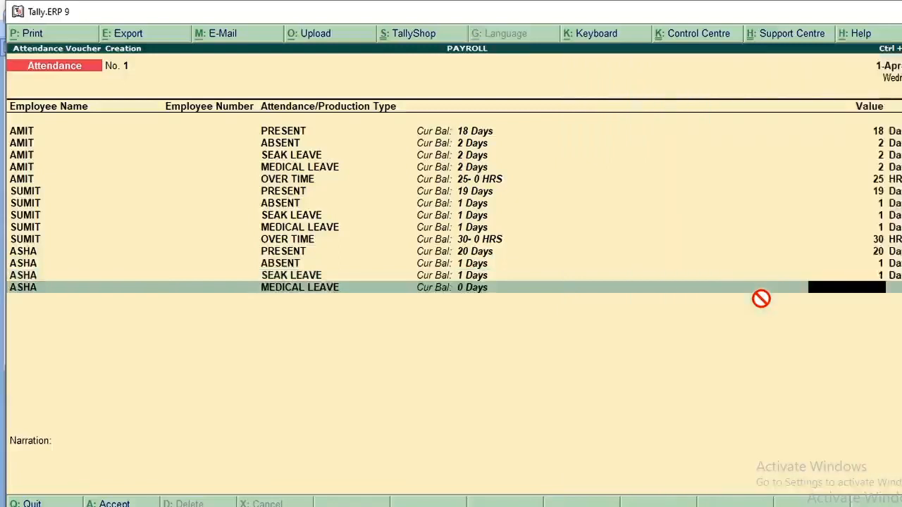
type("1")
key("Return")
Add an attendance line for the PURCHASE employee with OVER TIME of 20 HRS and save the attendance voucher
type("A")
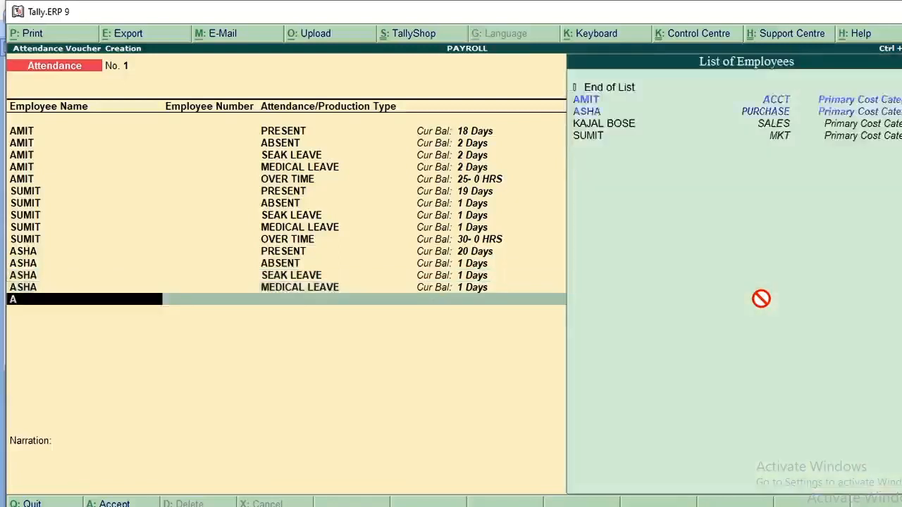
type("S")
key("Return")
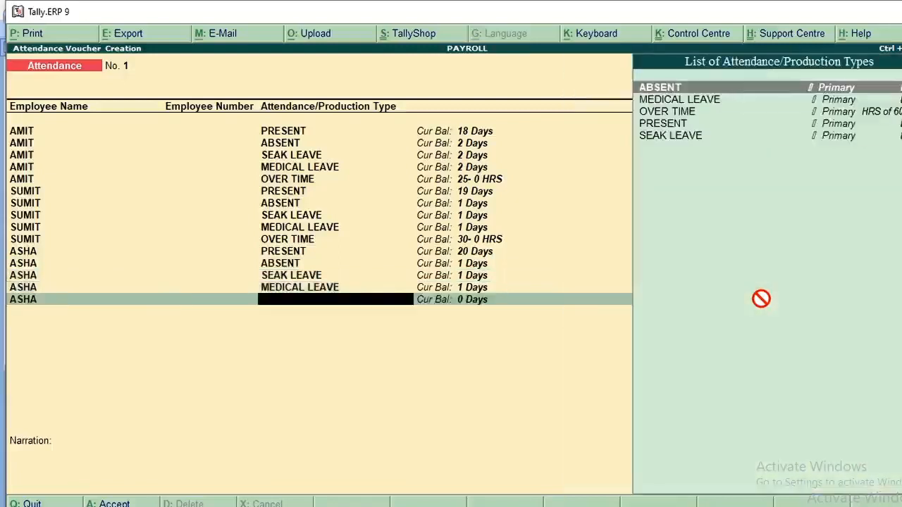
key("Down")
key("Down")
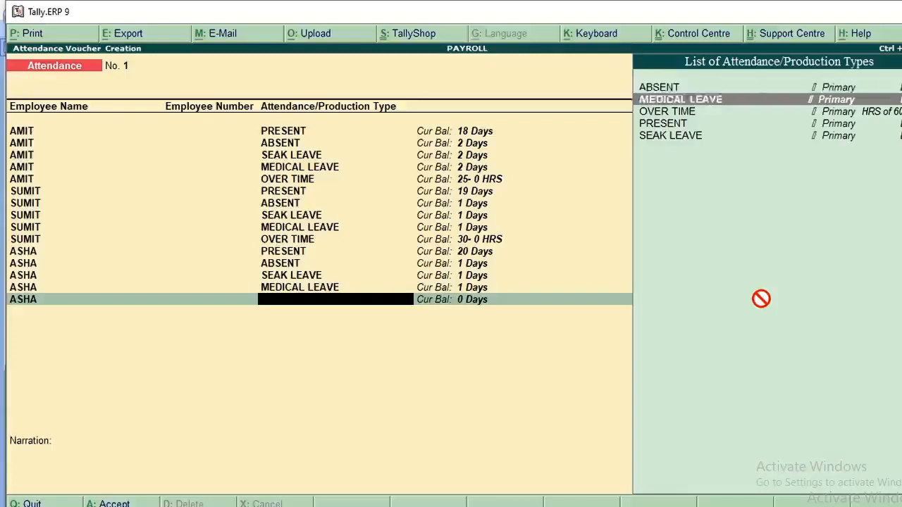
key("Return")
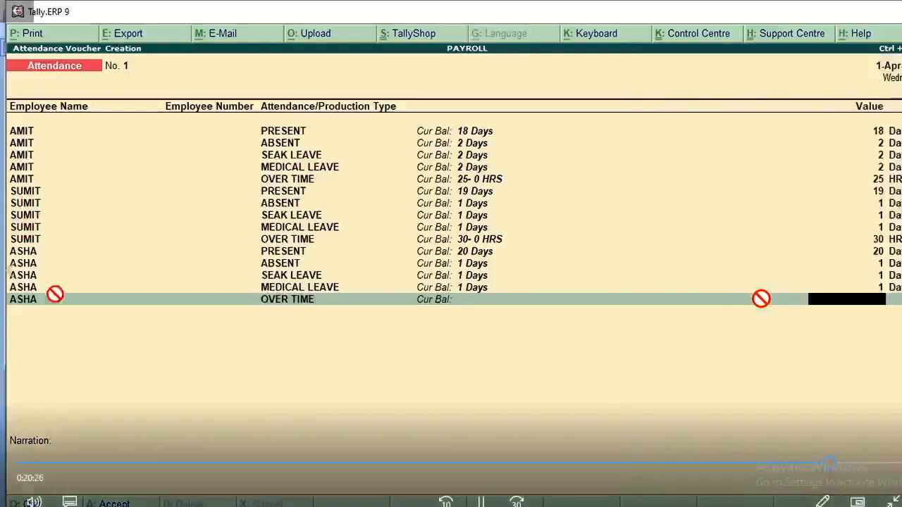
type("20")
key("Return")
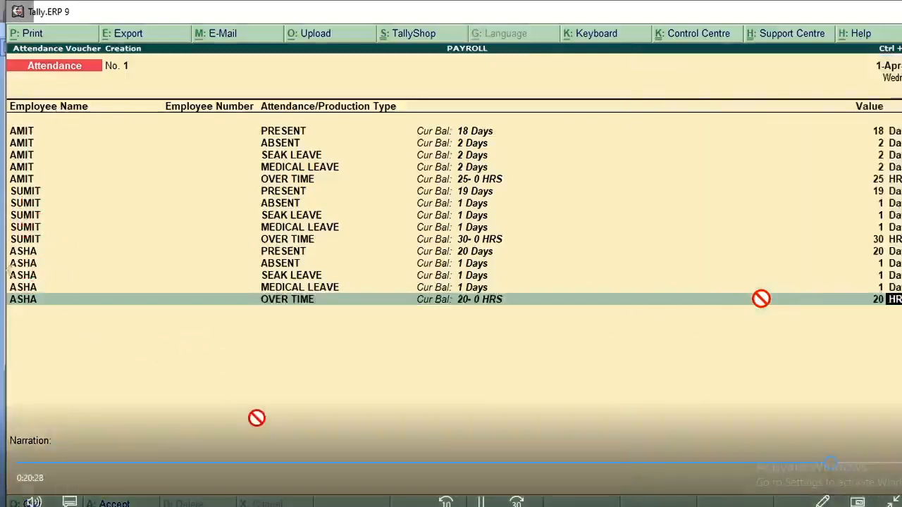
key("ctrl+a")
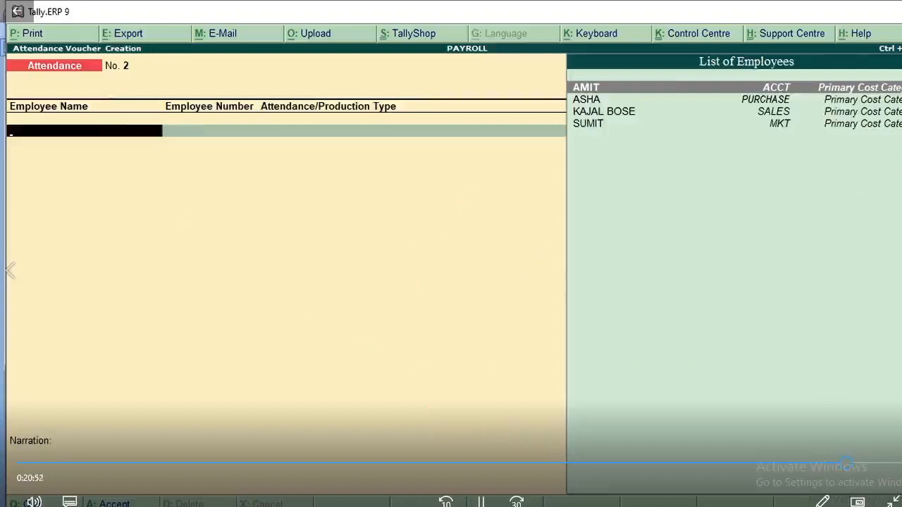
Start a payroll voucher and set its autofill to process Salary from 1-4-2020 to 1-5-2020
key("ctrl+F4")
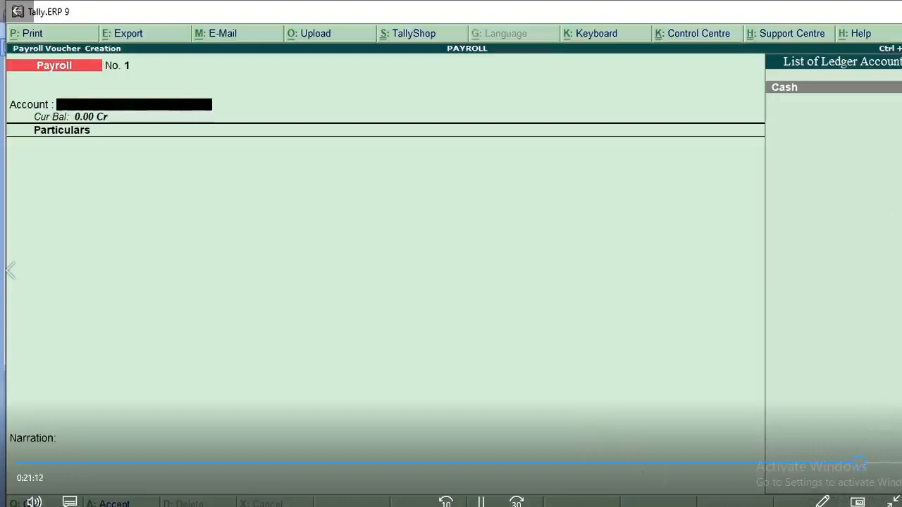
key("ctrl+f")
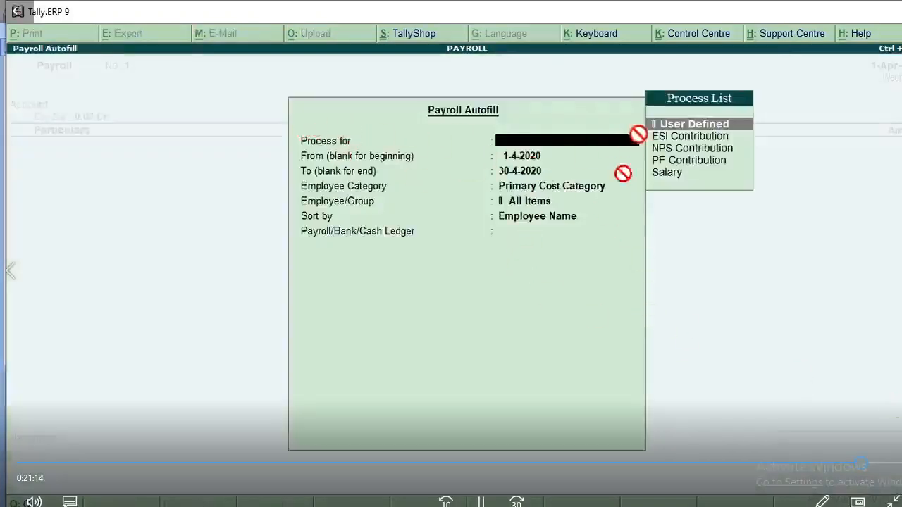
left_click(673, 173)
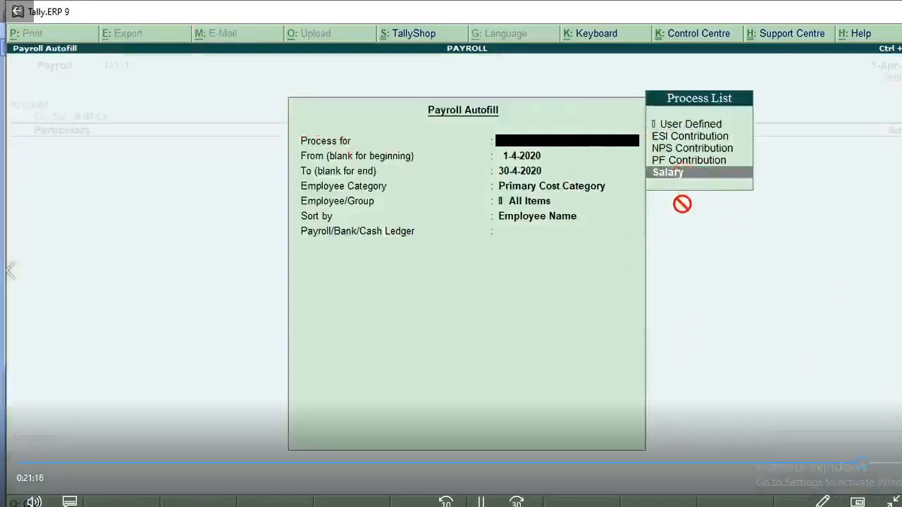
key("Return")
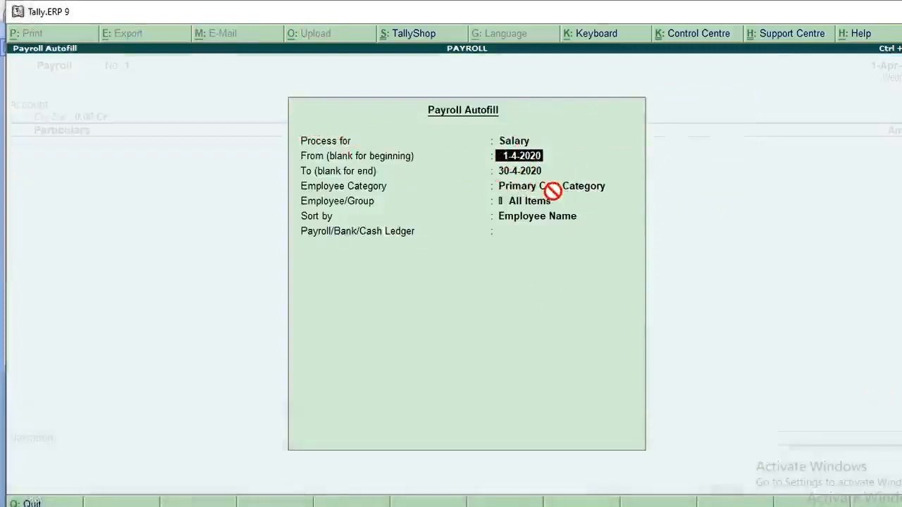
key("Return")
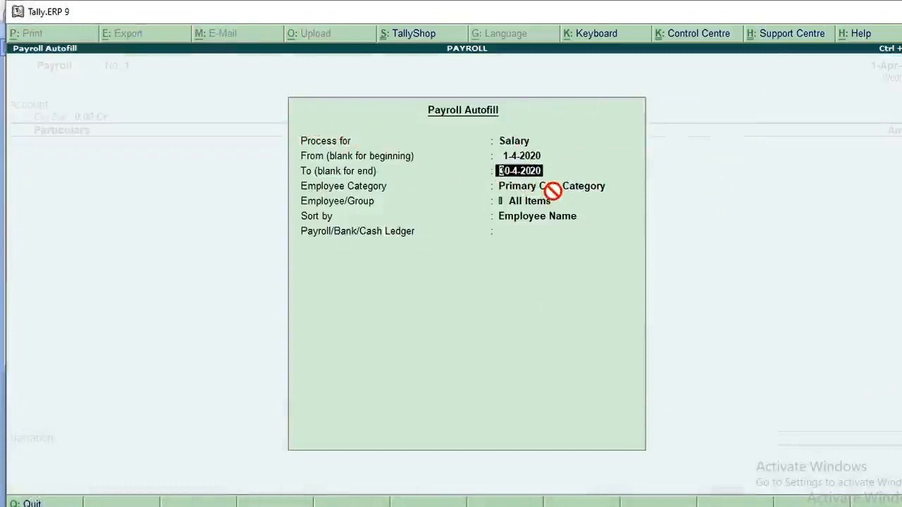
type("1/5")
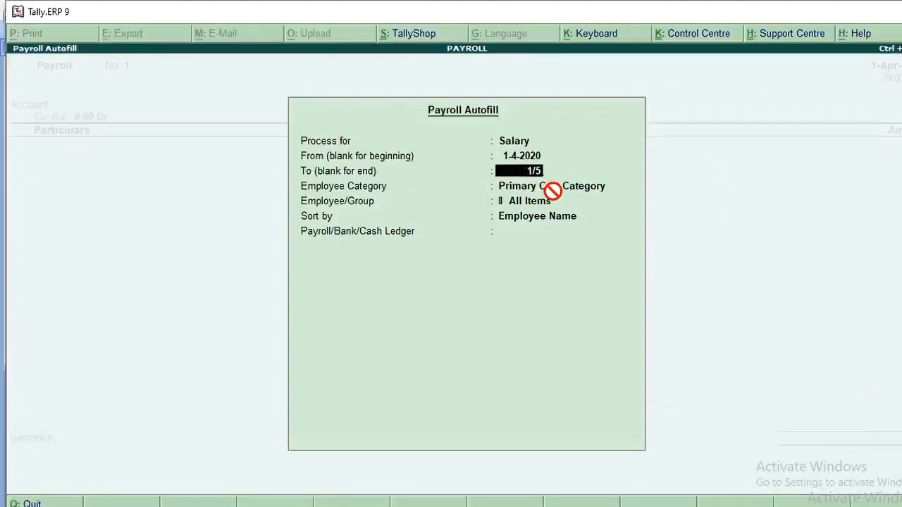
key("Return")
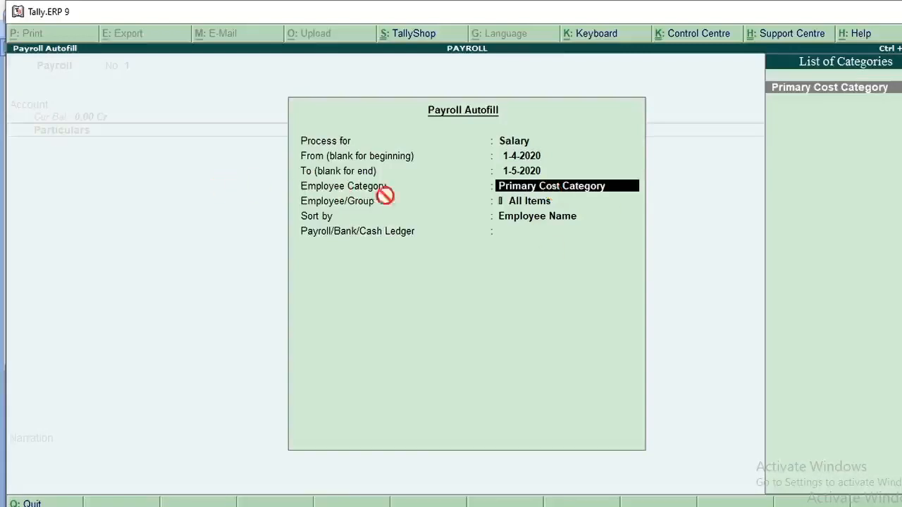
Accept Primary Cost Category, All Items and sorting by Employee Name for the payroll autofill
key("Return")
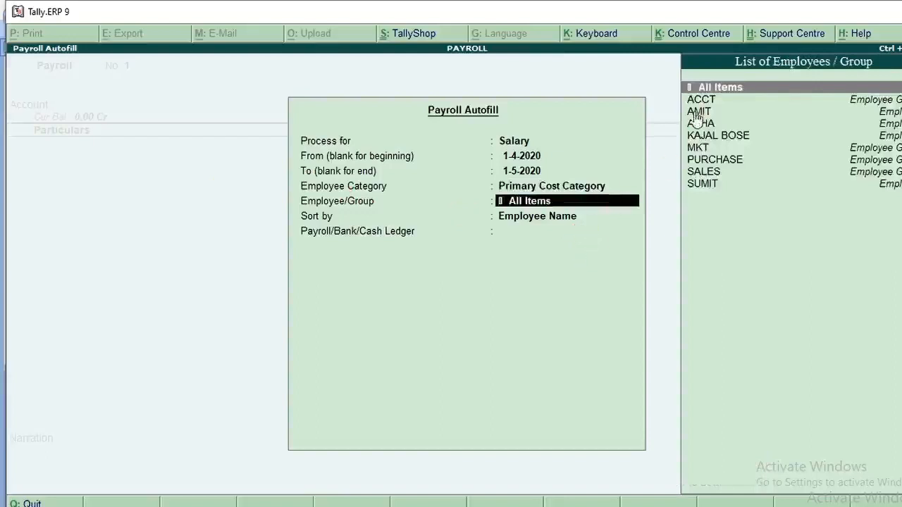
key("Return")
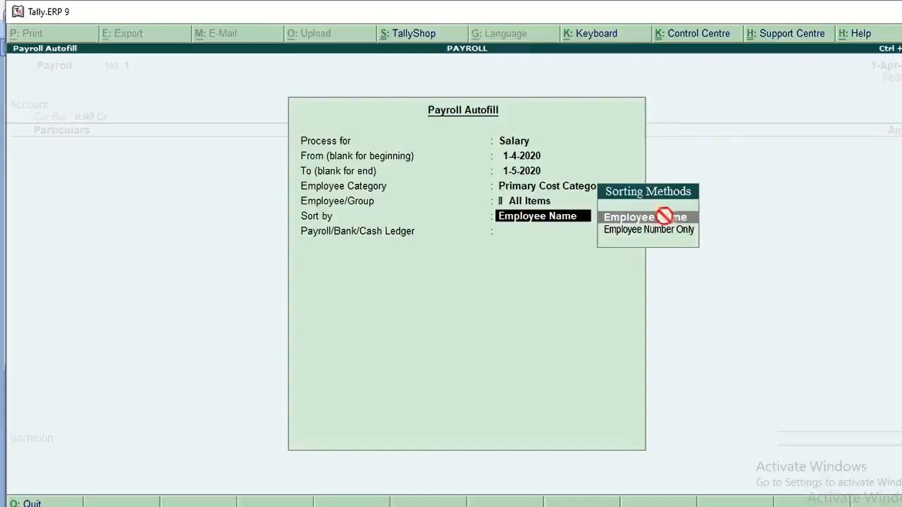
key("Return")
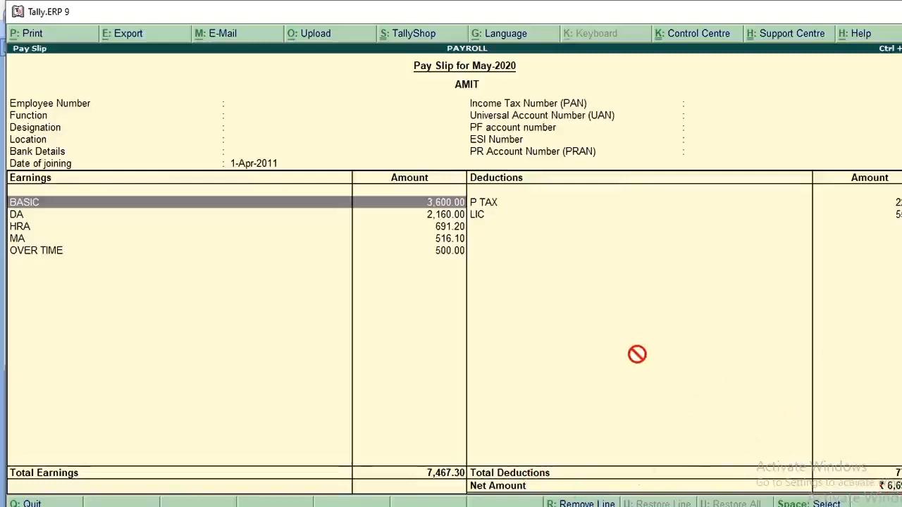
Open the print preview of the ACCT employee's May-2020 pay slip with the default print settings
key("alt+p")
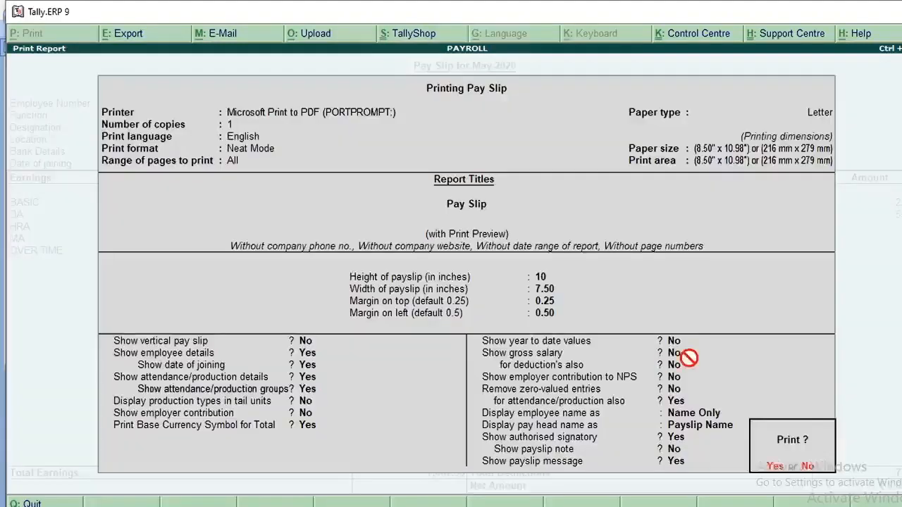
key("Return")
key("z")
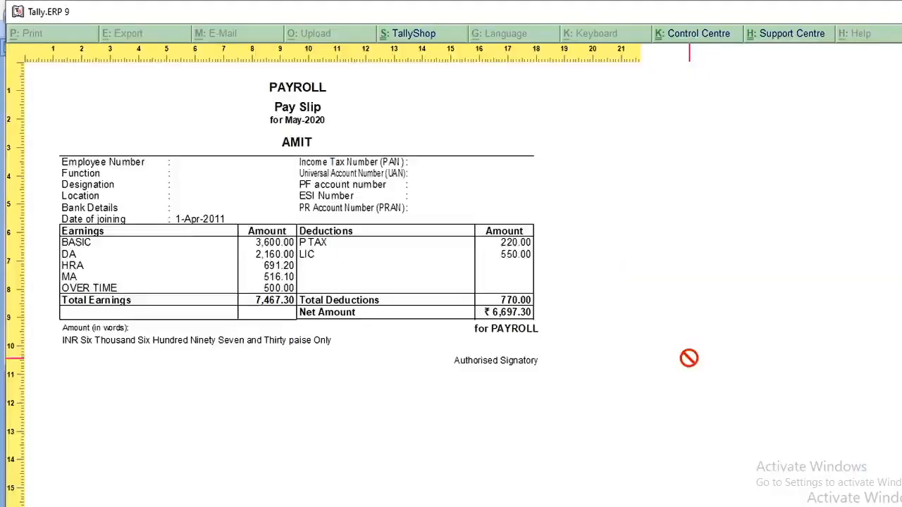